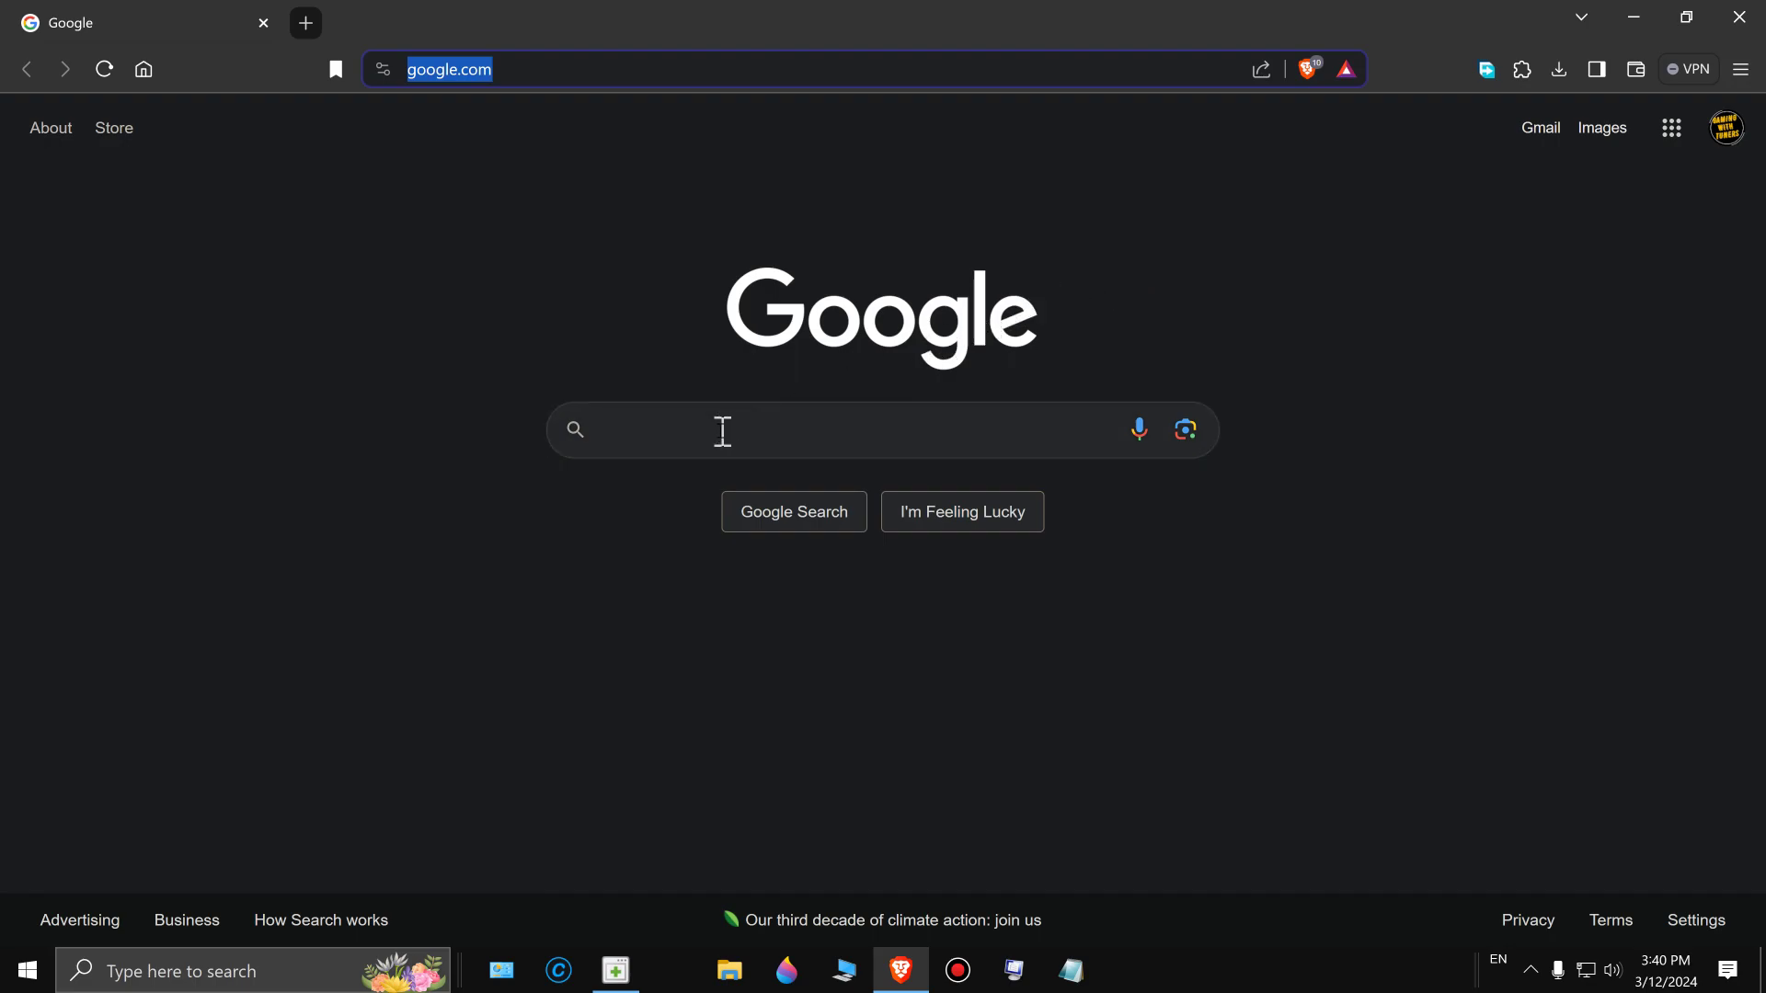
# Search Google for '5MODS' and open the GTA5-Mods.com result
pyautogui.click(722, 431)
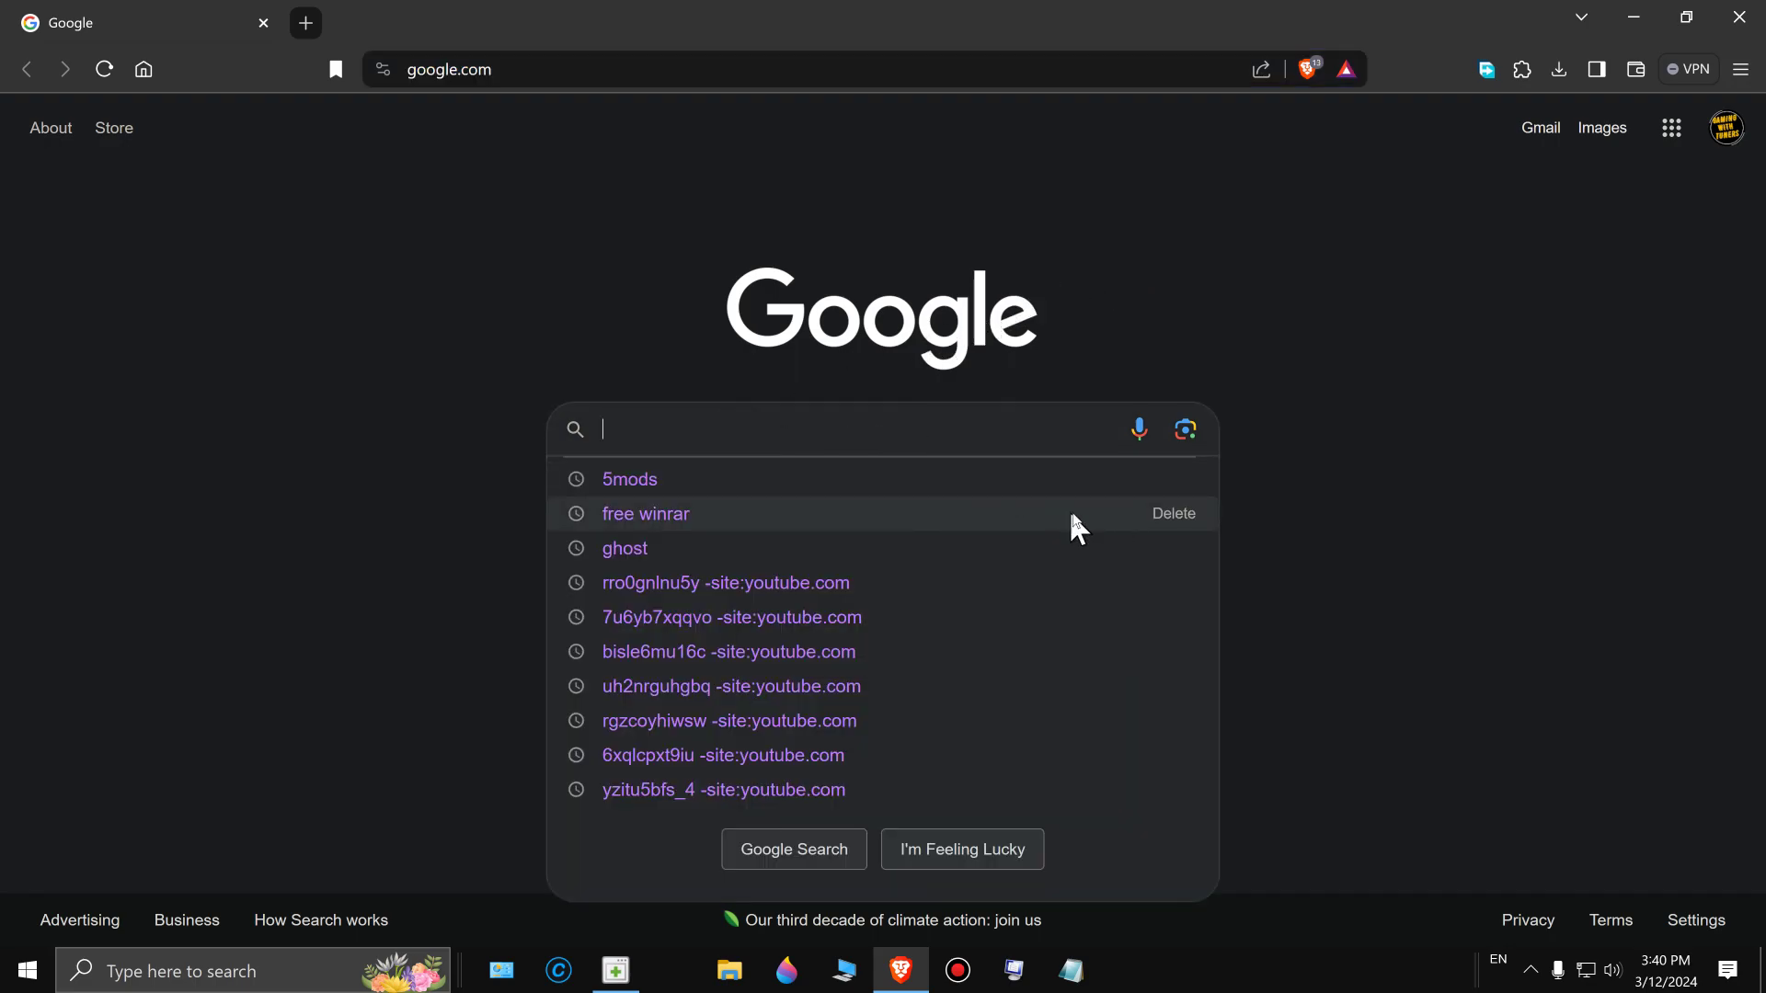
pyautogui.write('5MOD')
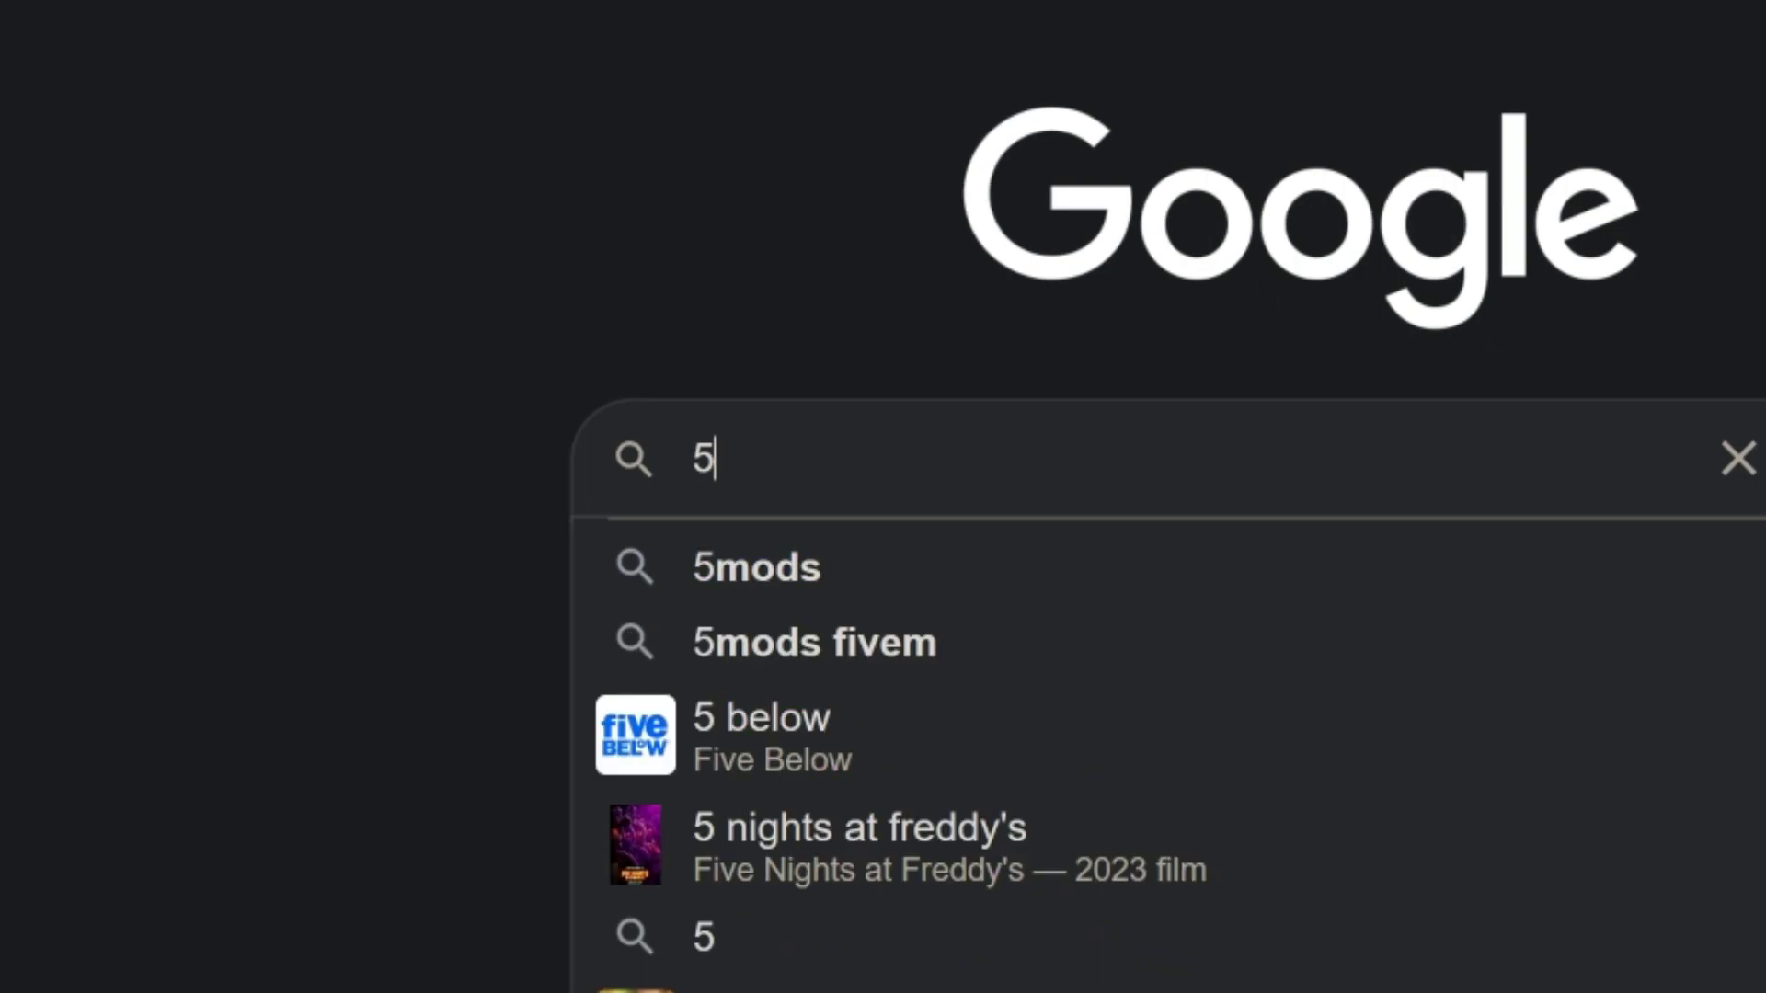
pyautogui.write('S')
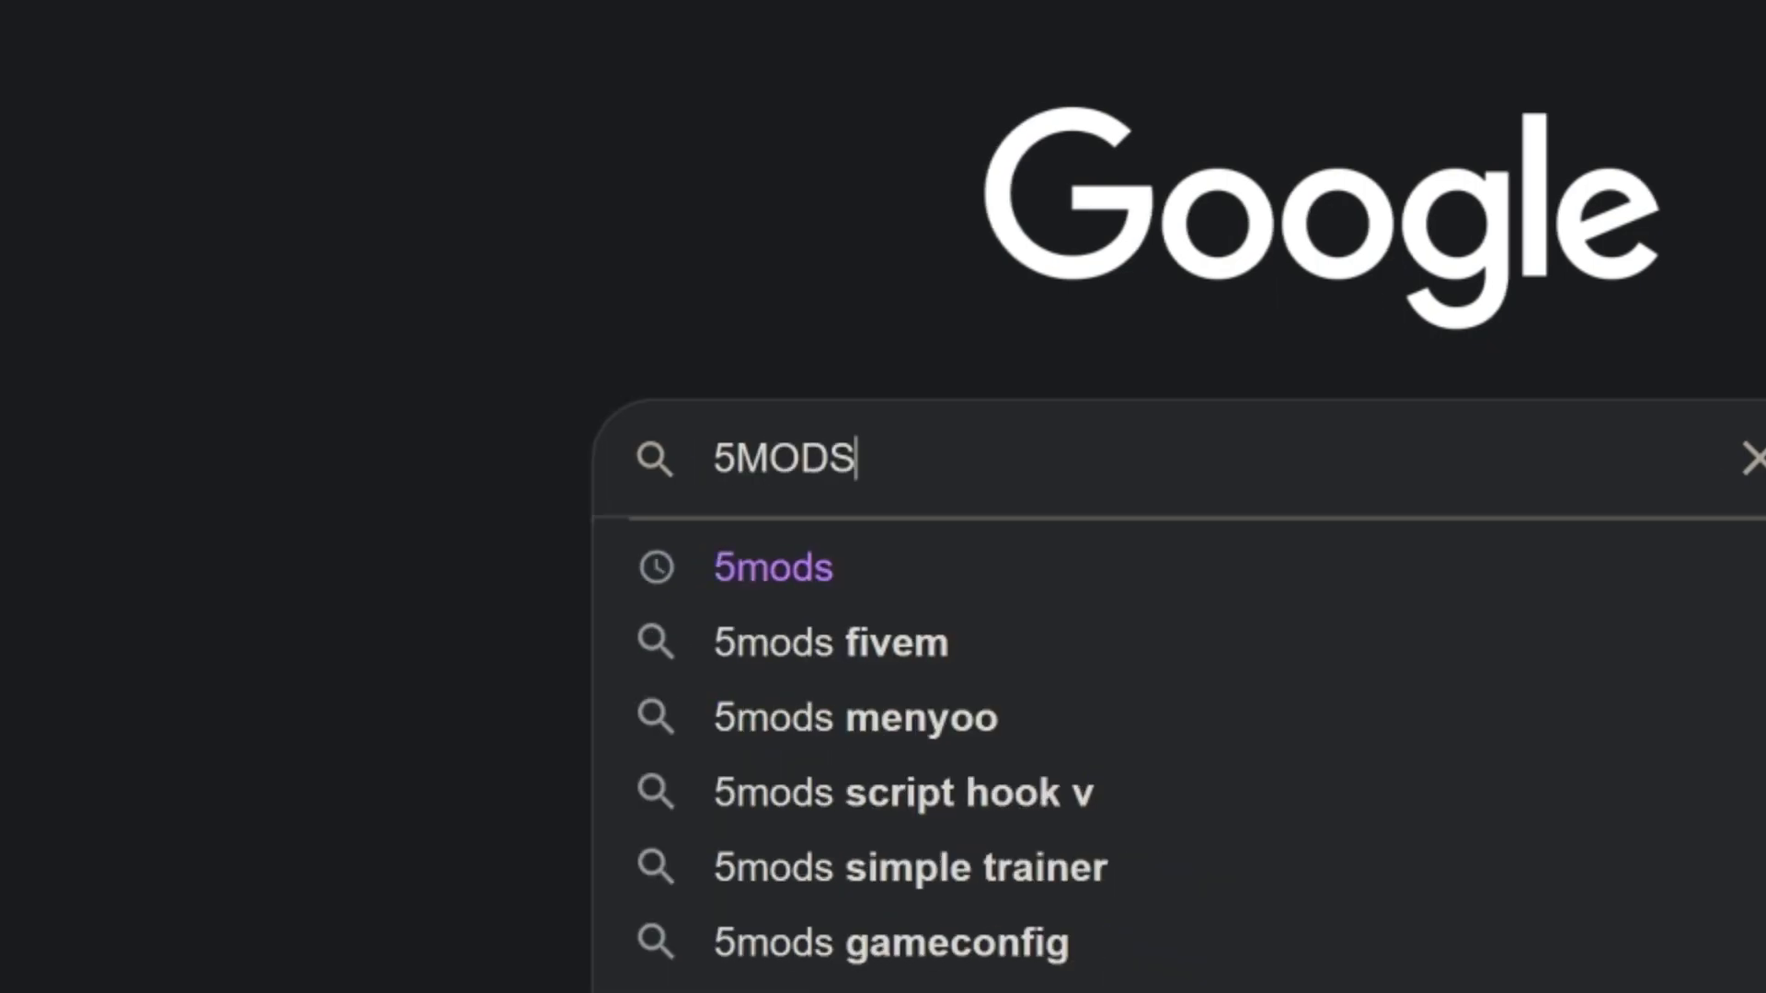
pyautogui.press('Return')
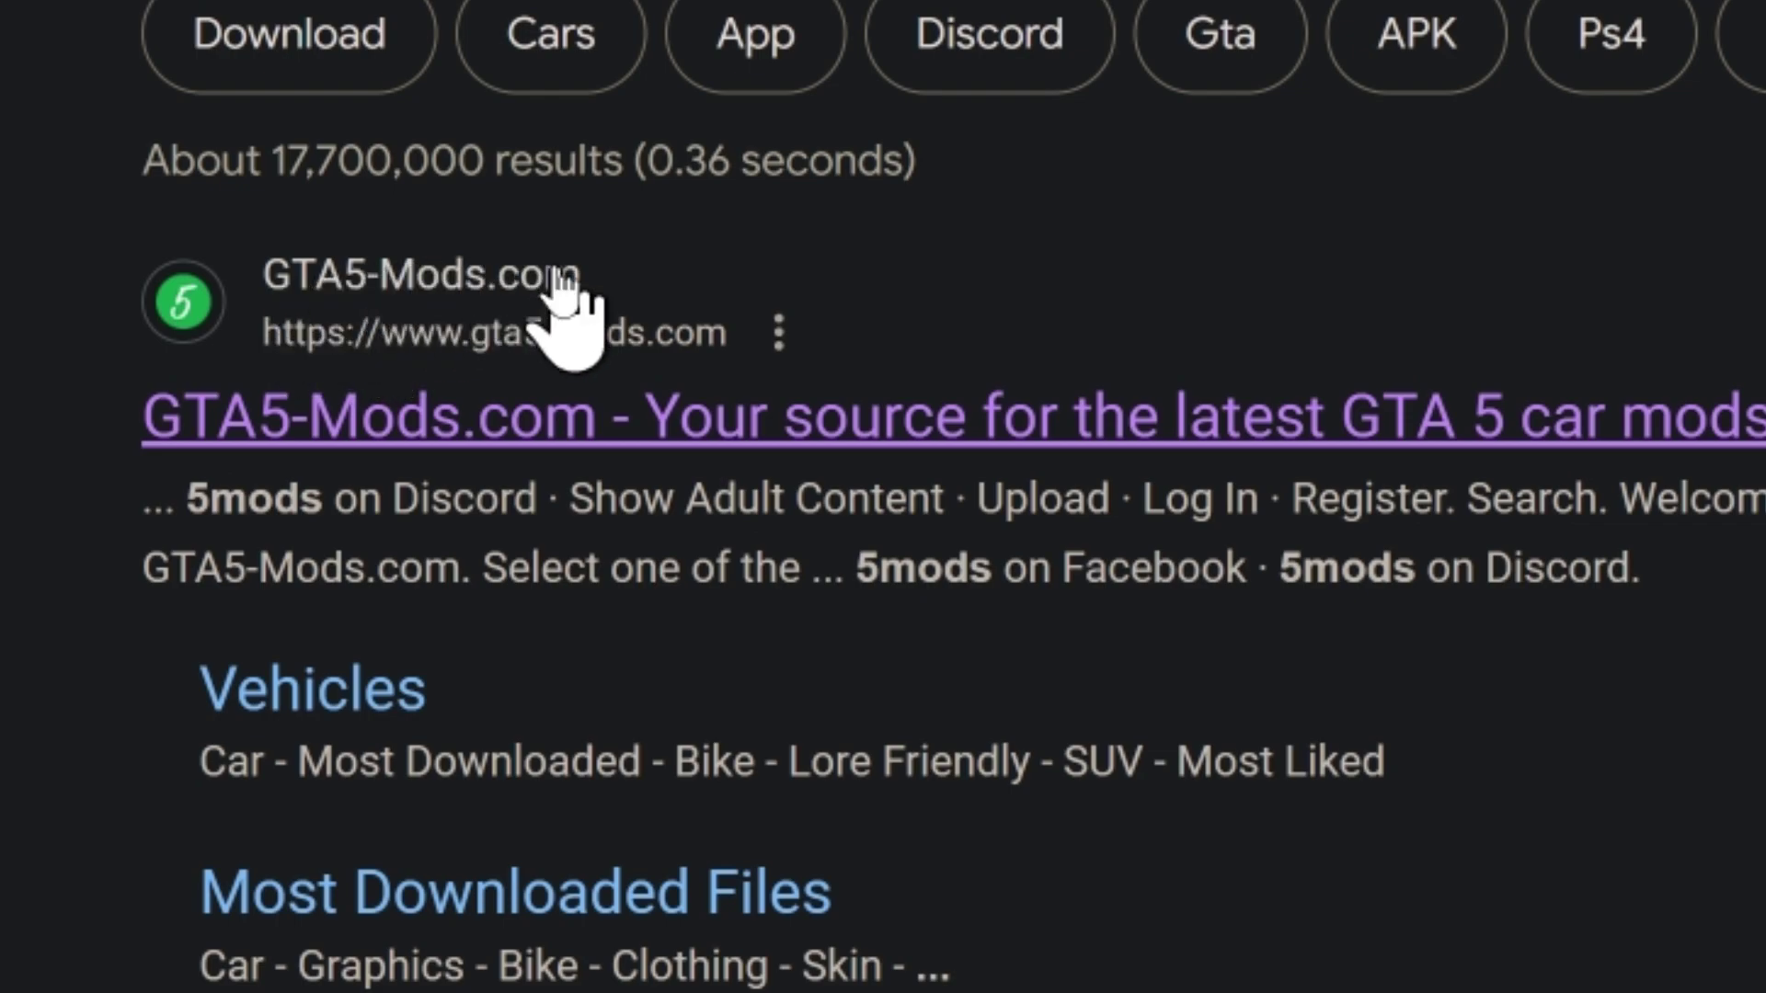
pyautogui.click(878, 429)
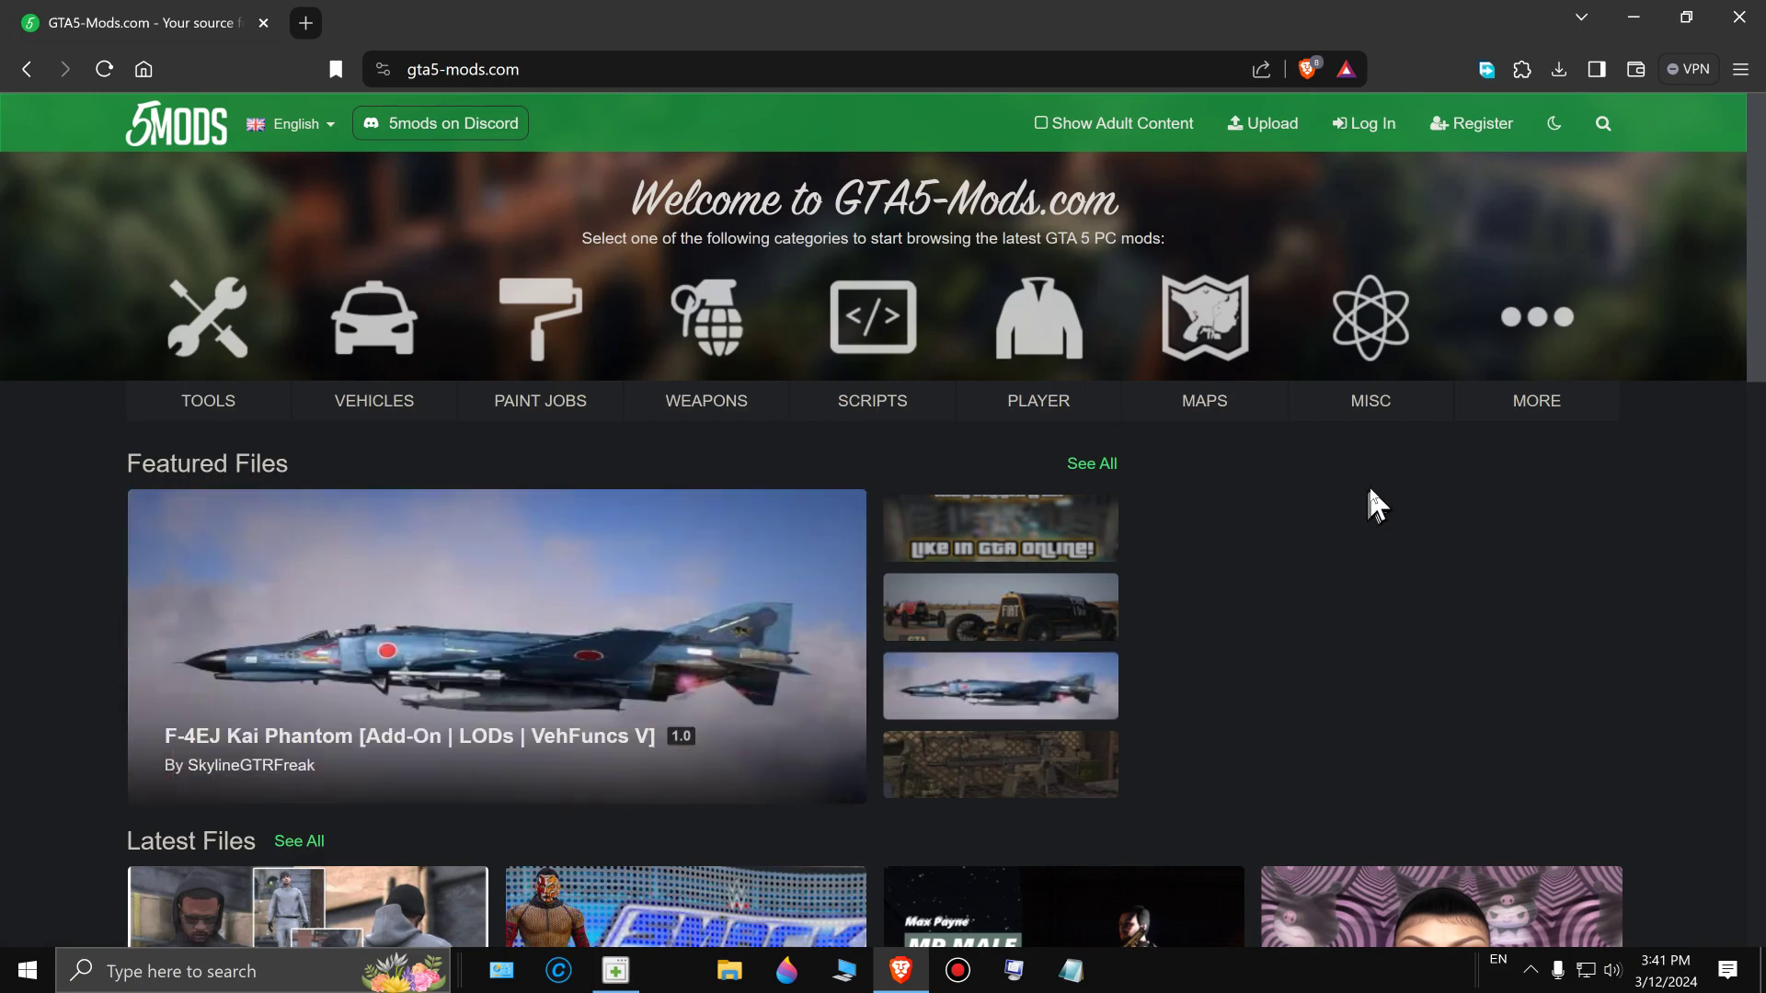
# Search GTA5-Mods.com for 'menyoo' and open the Menyoo PC [Single-Player Trainer Mod] v1.0.1 page
pyautogui.click(1603, 124)
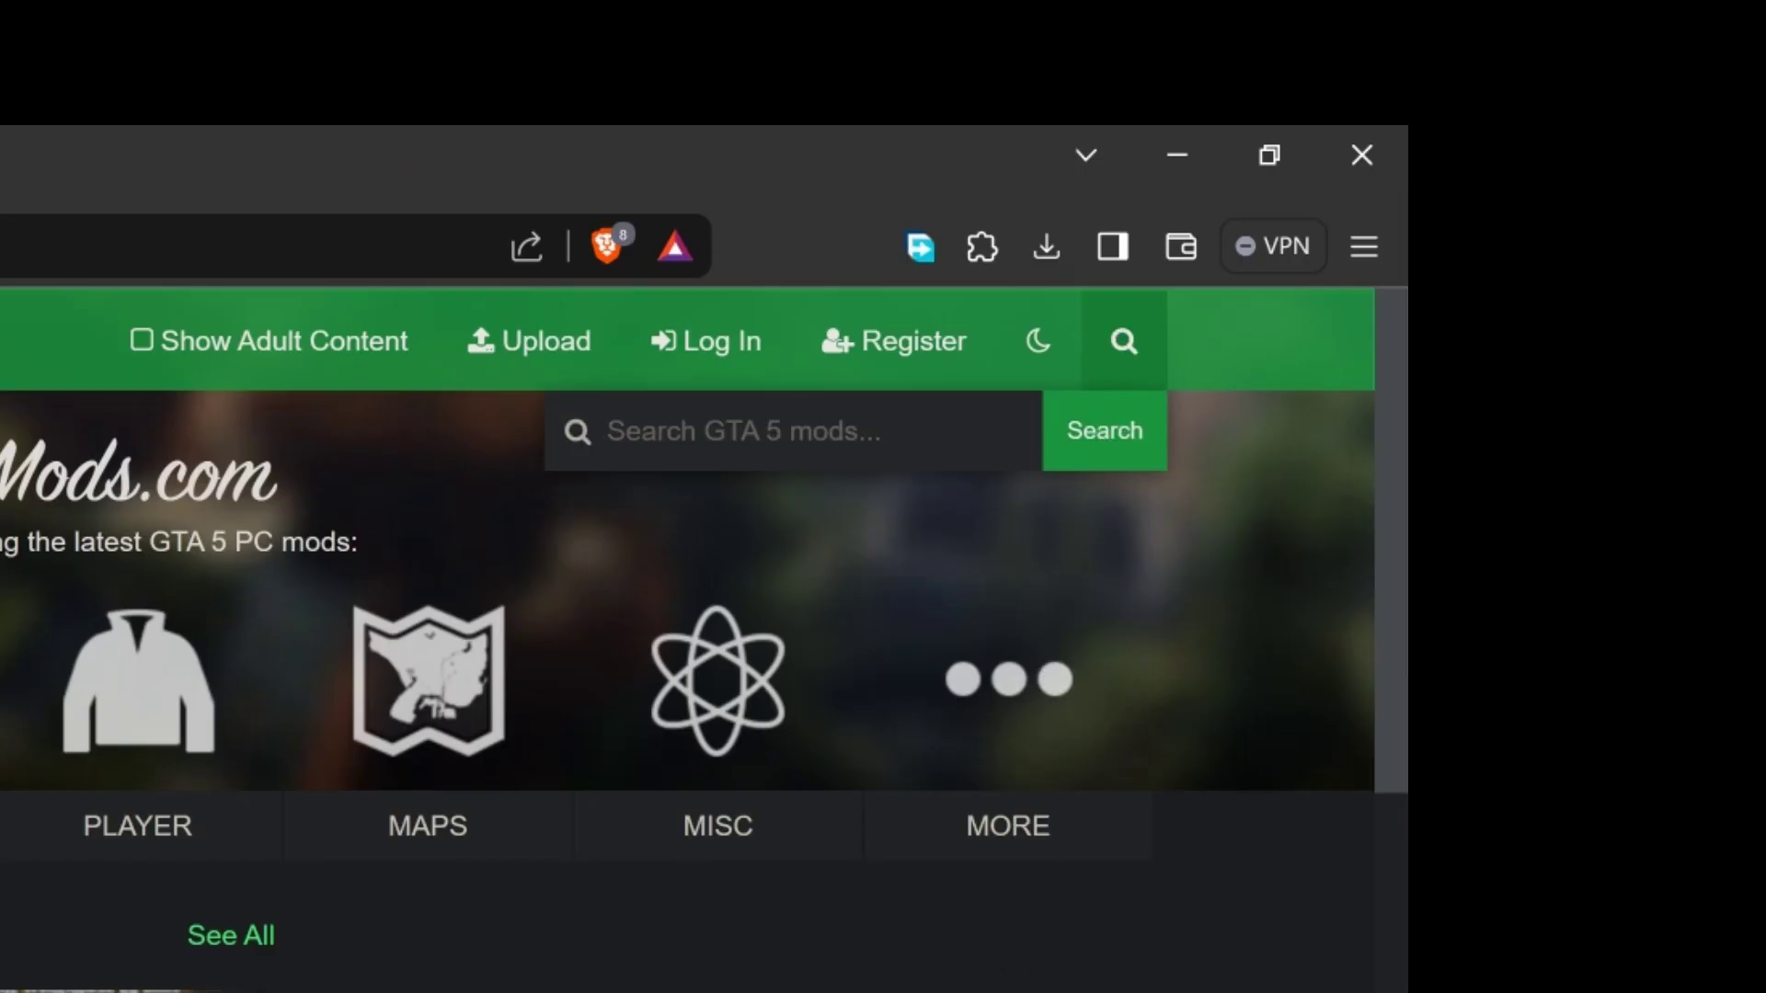
pyautogui.write('menyoo')
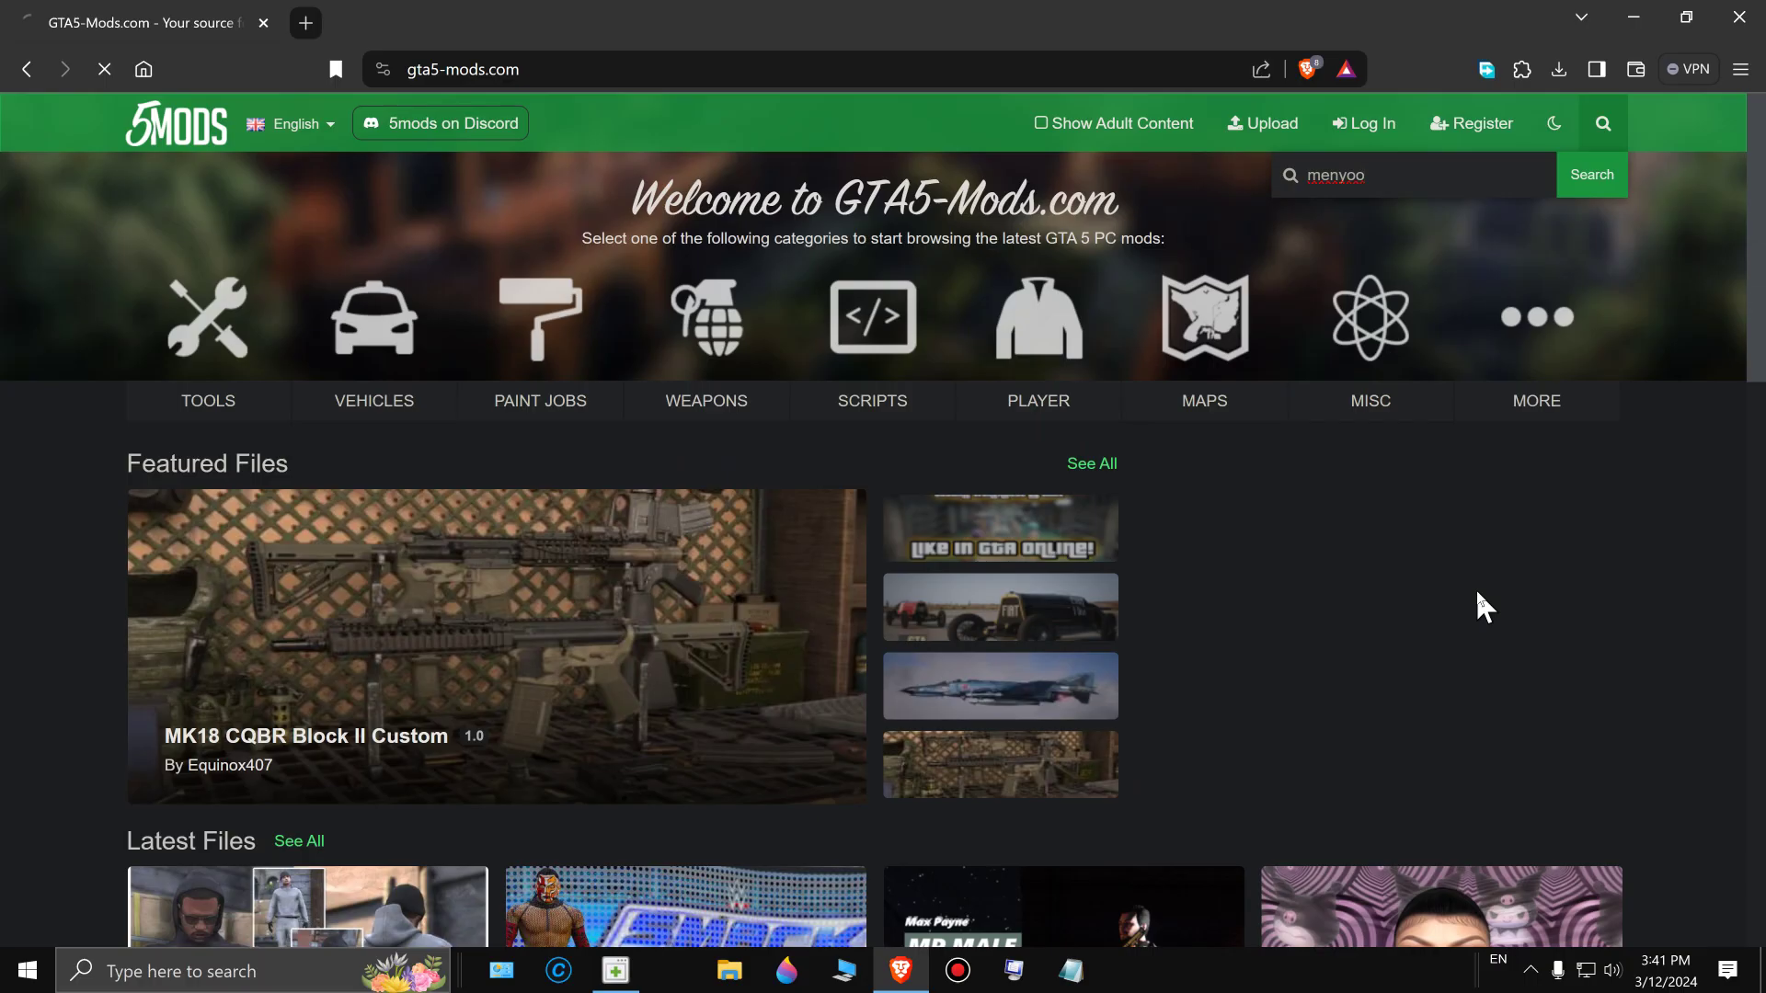
pyautogui.press('Return')
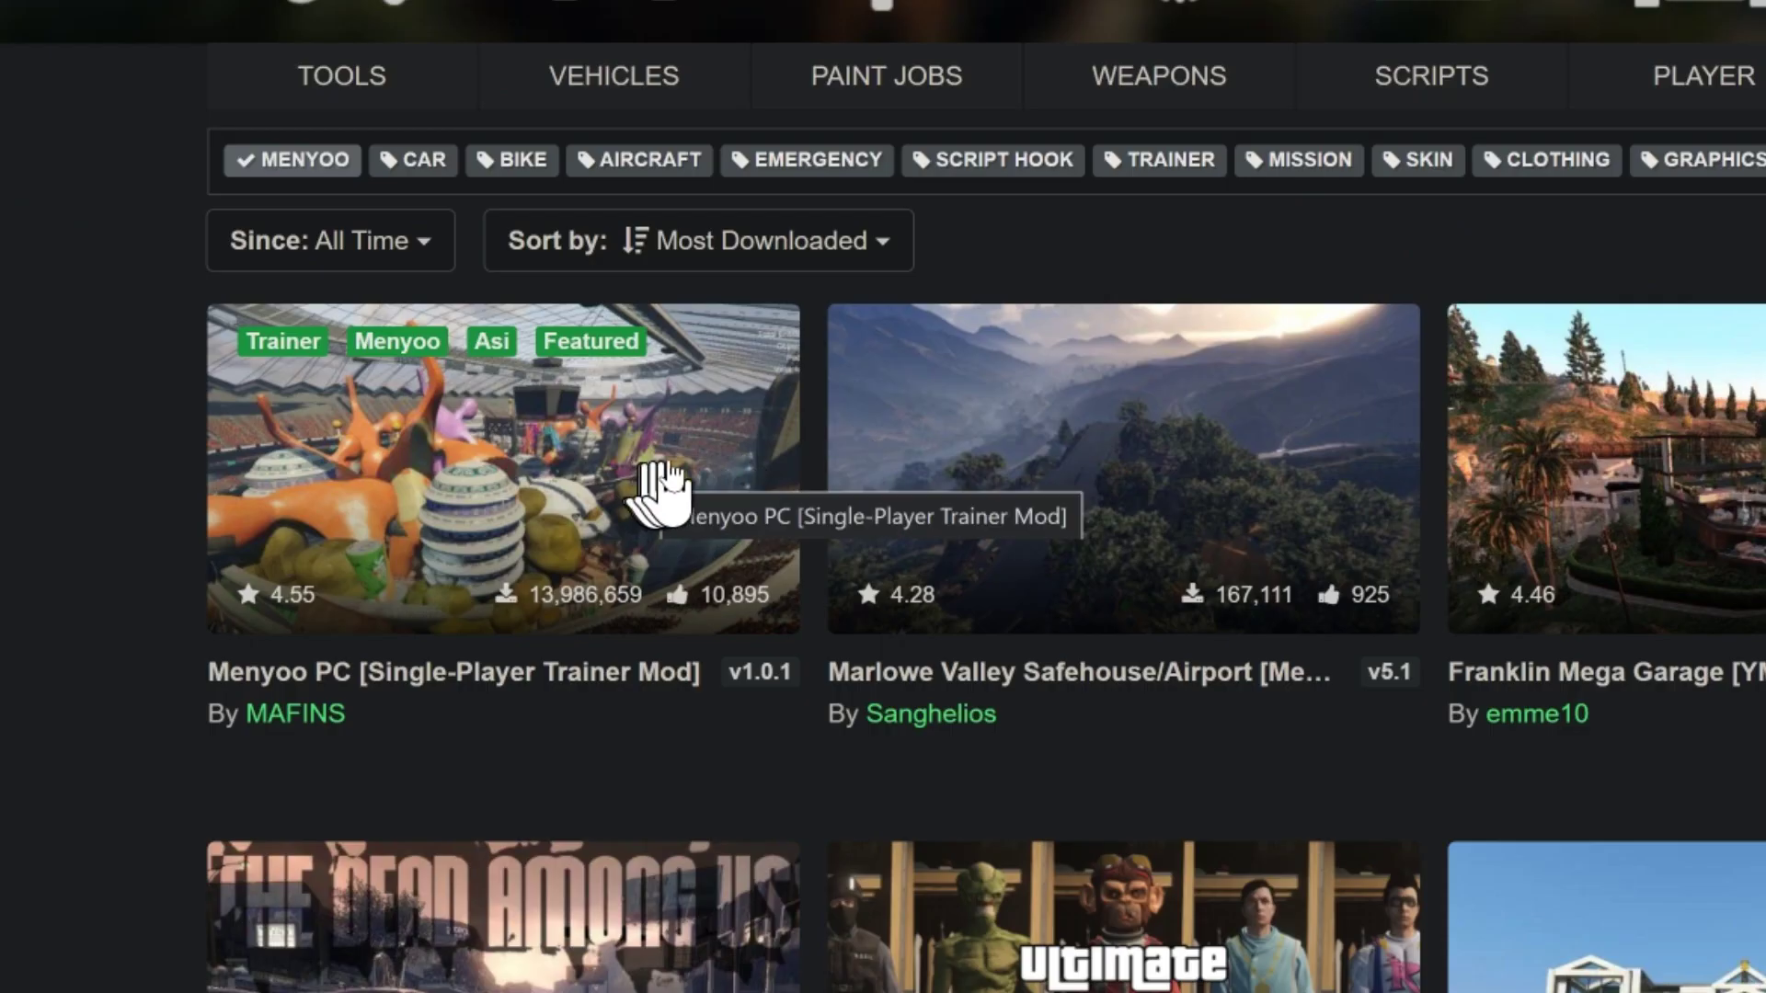
pyautogui.click(530, 490)
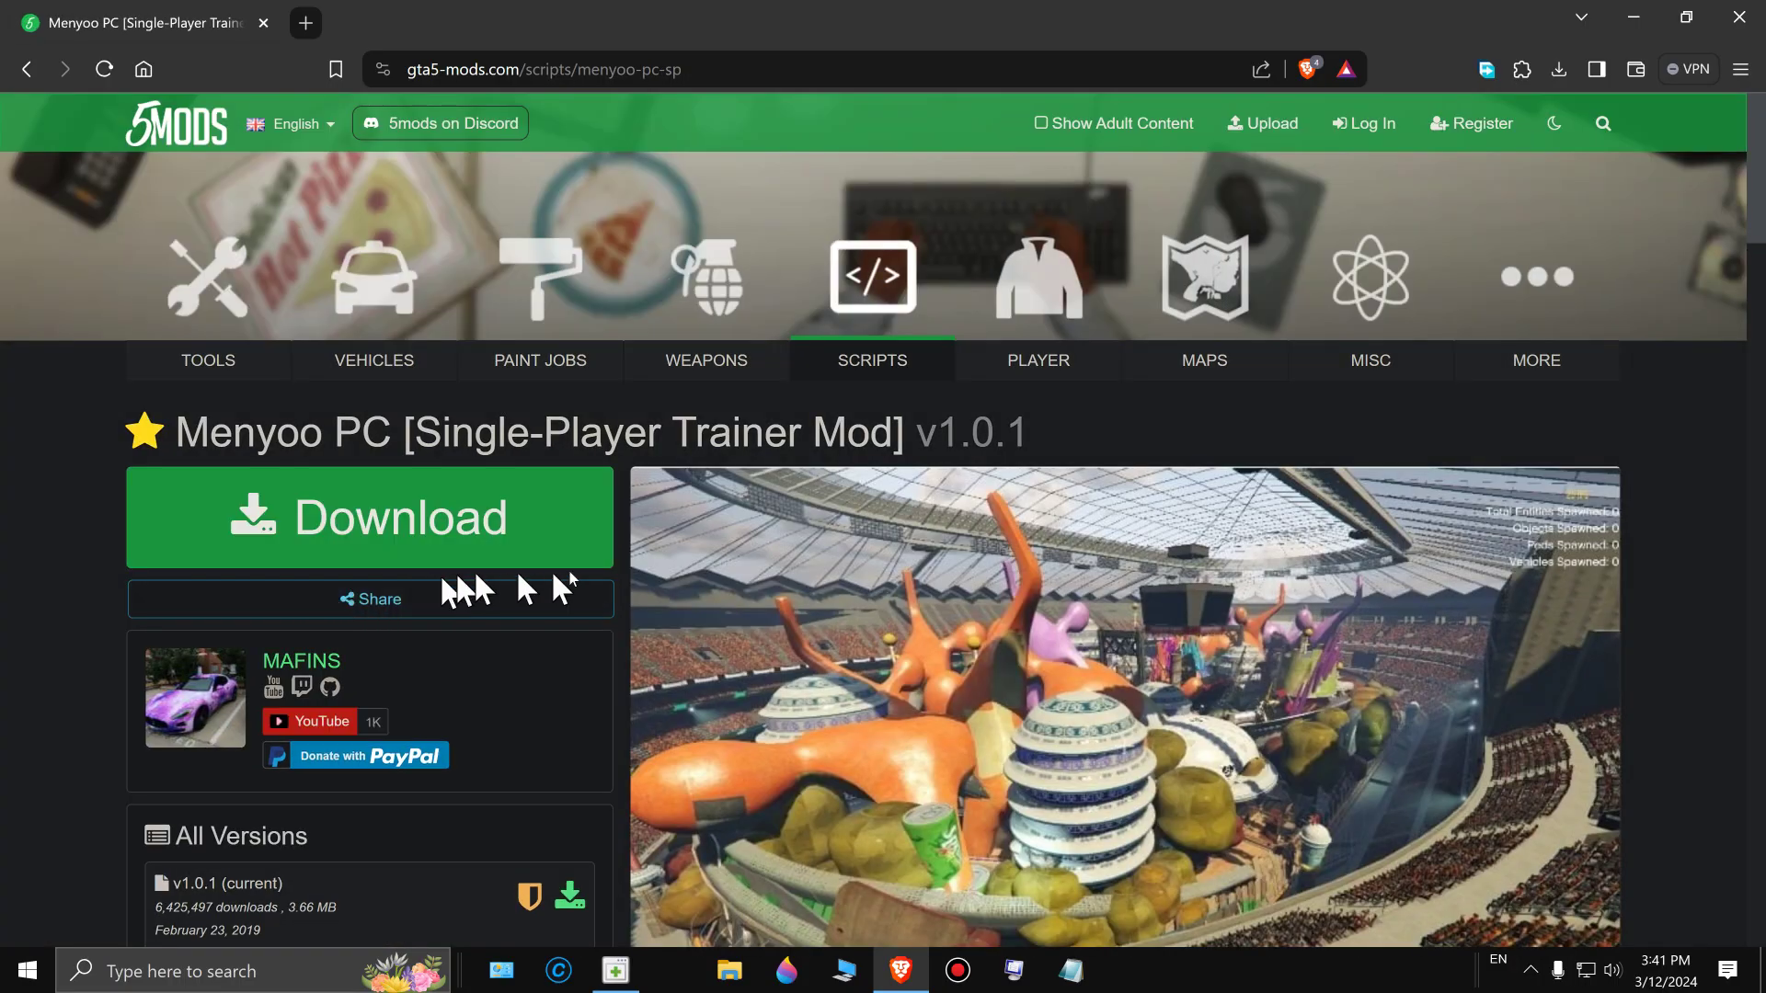
# Save the latest MenyooSP release from GitHub as MenyooSP (1).zip on the Desktop, then close the GitHub tab
pyautogui.click(384, 515)
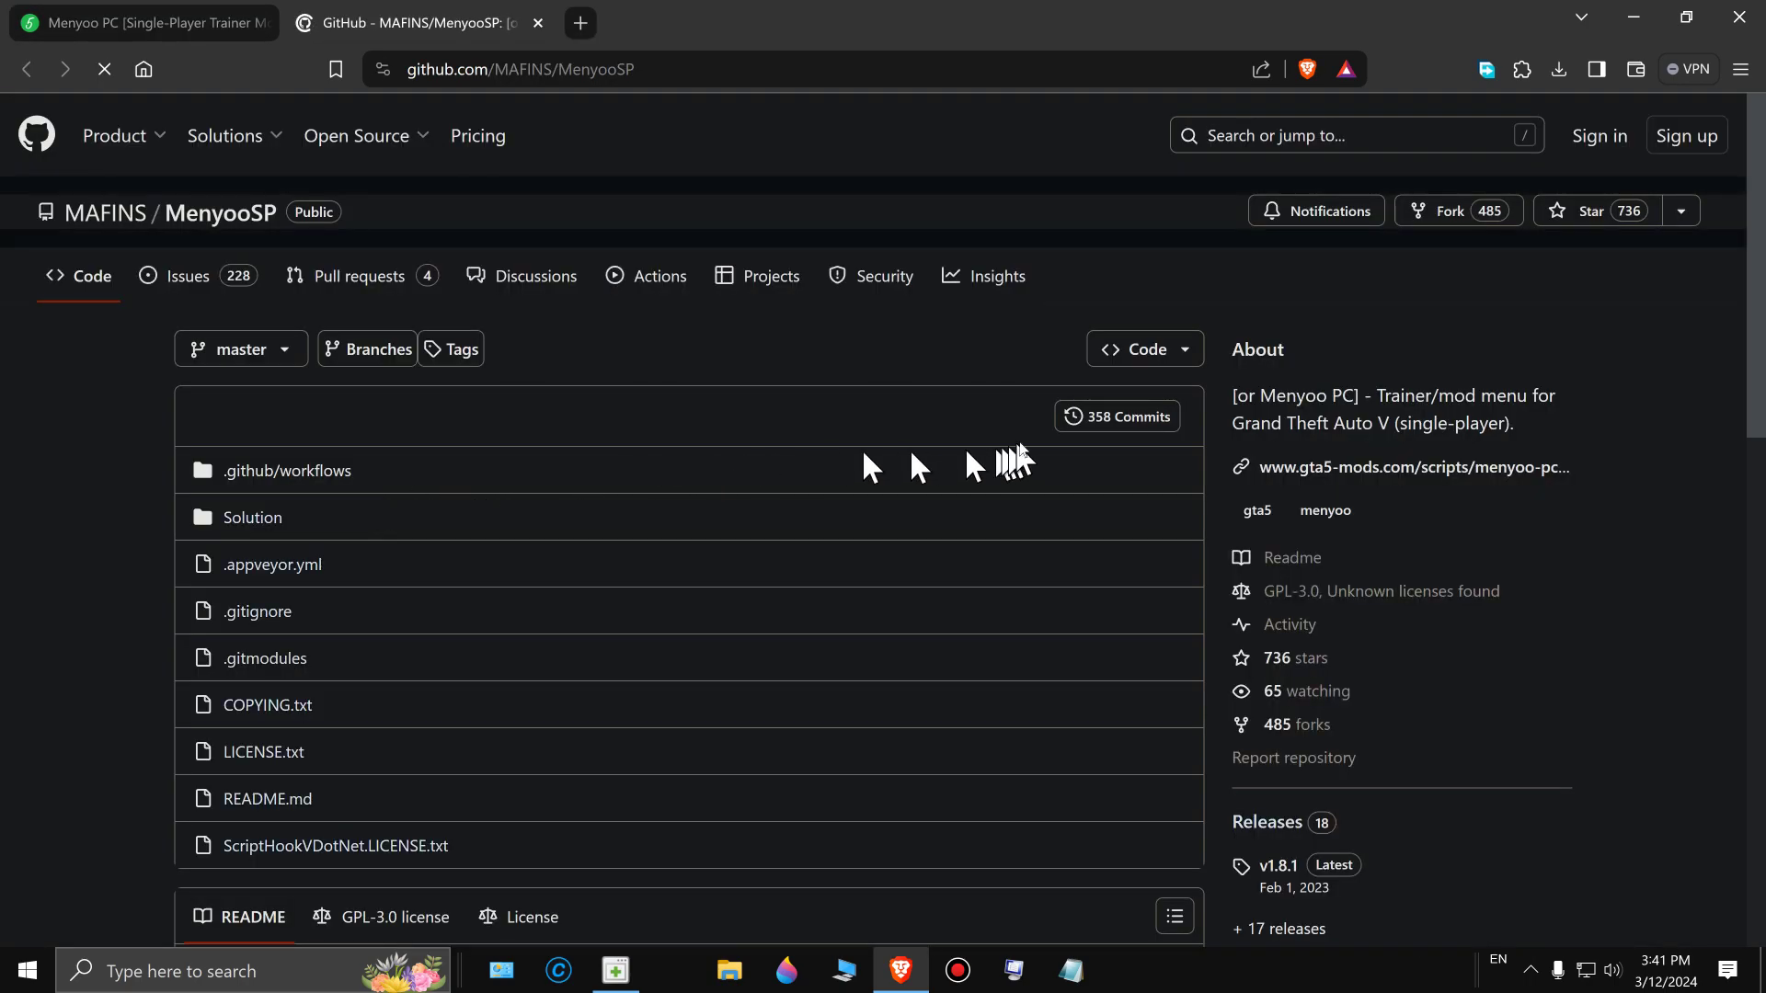
pyautogui.scroll(-6, 1059, 446)
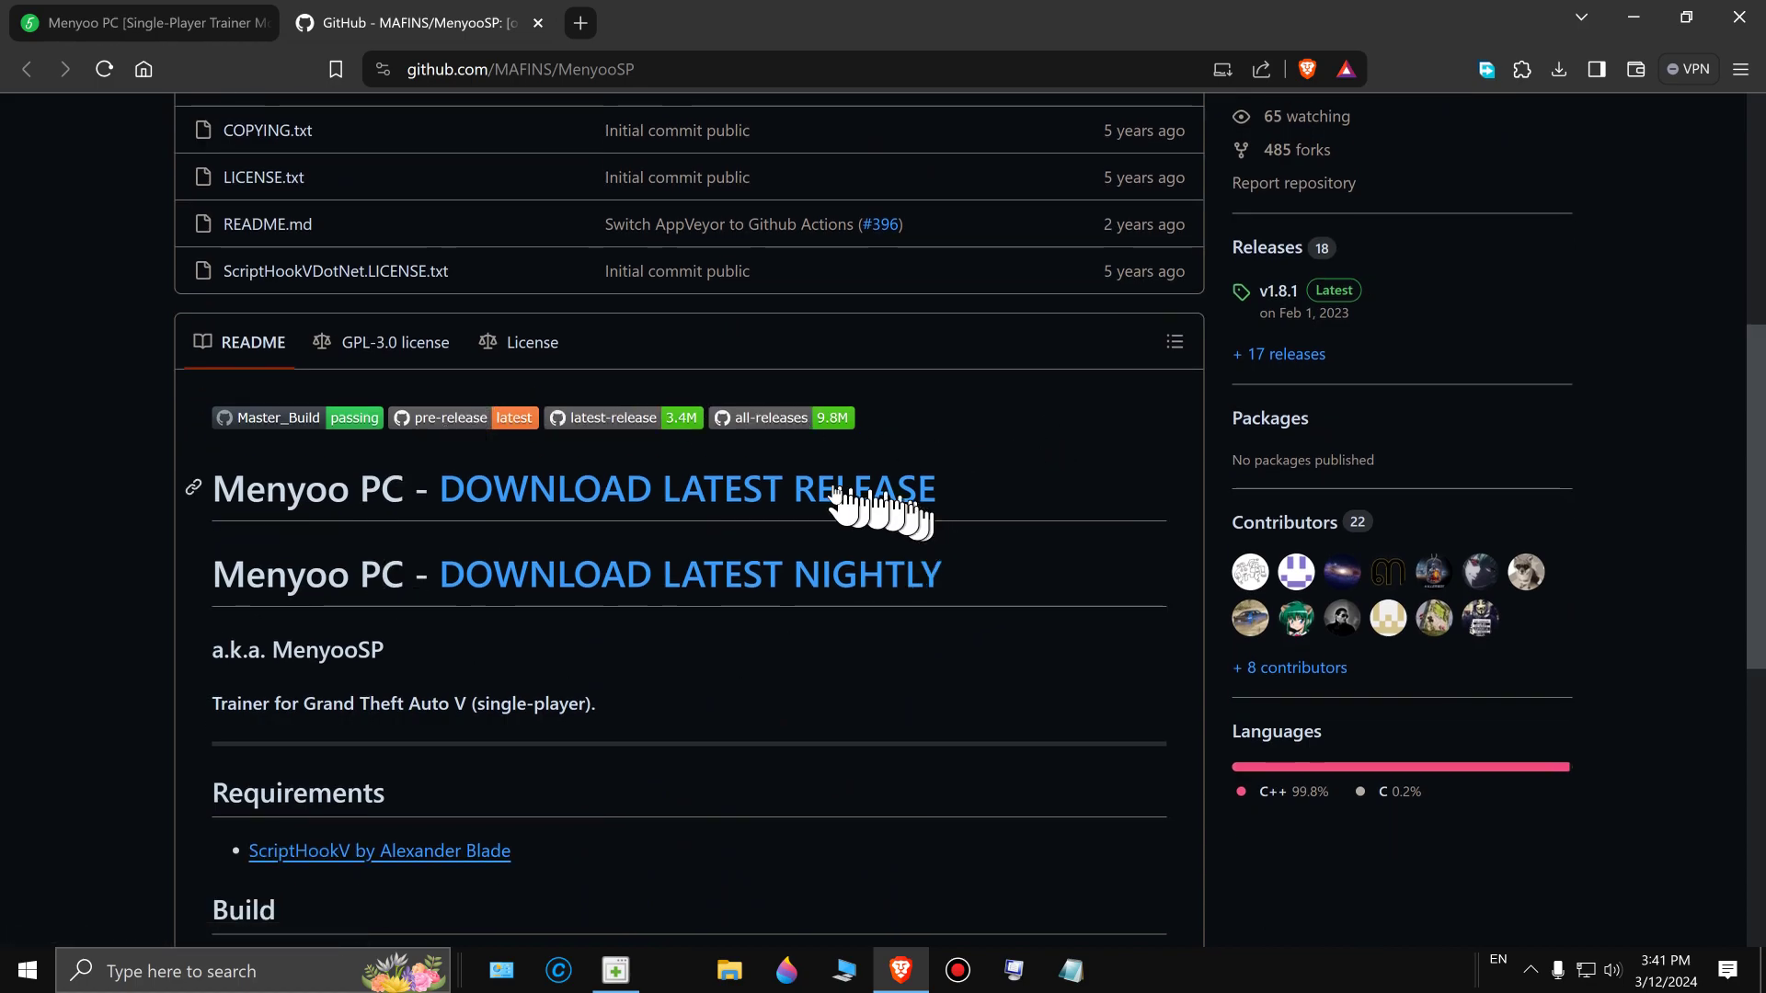
pyautogui.click(621, 492)
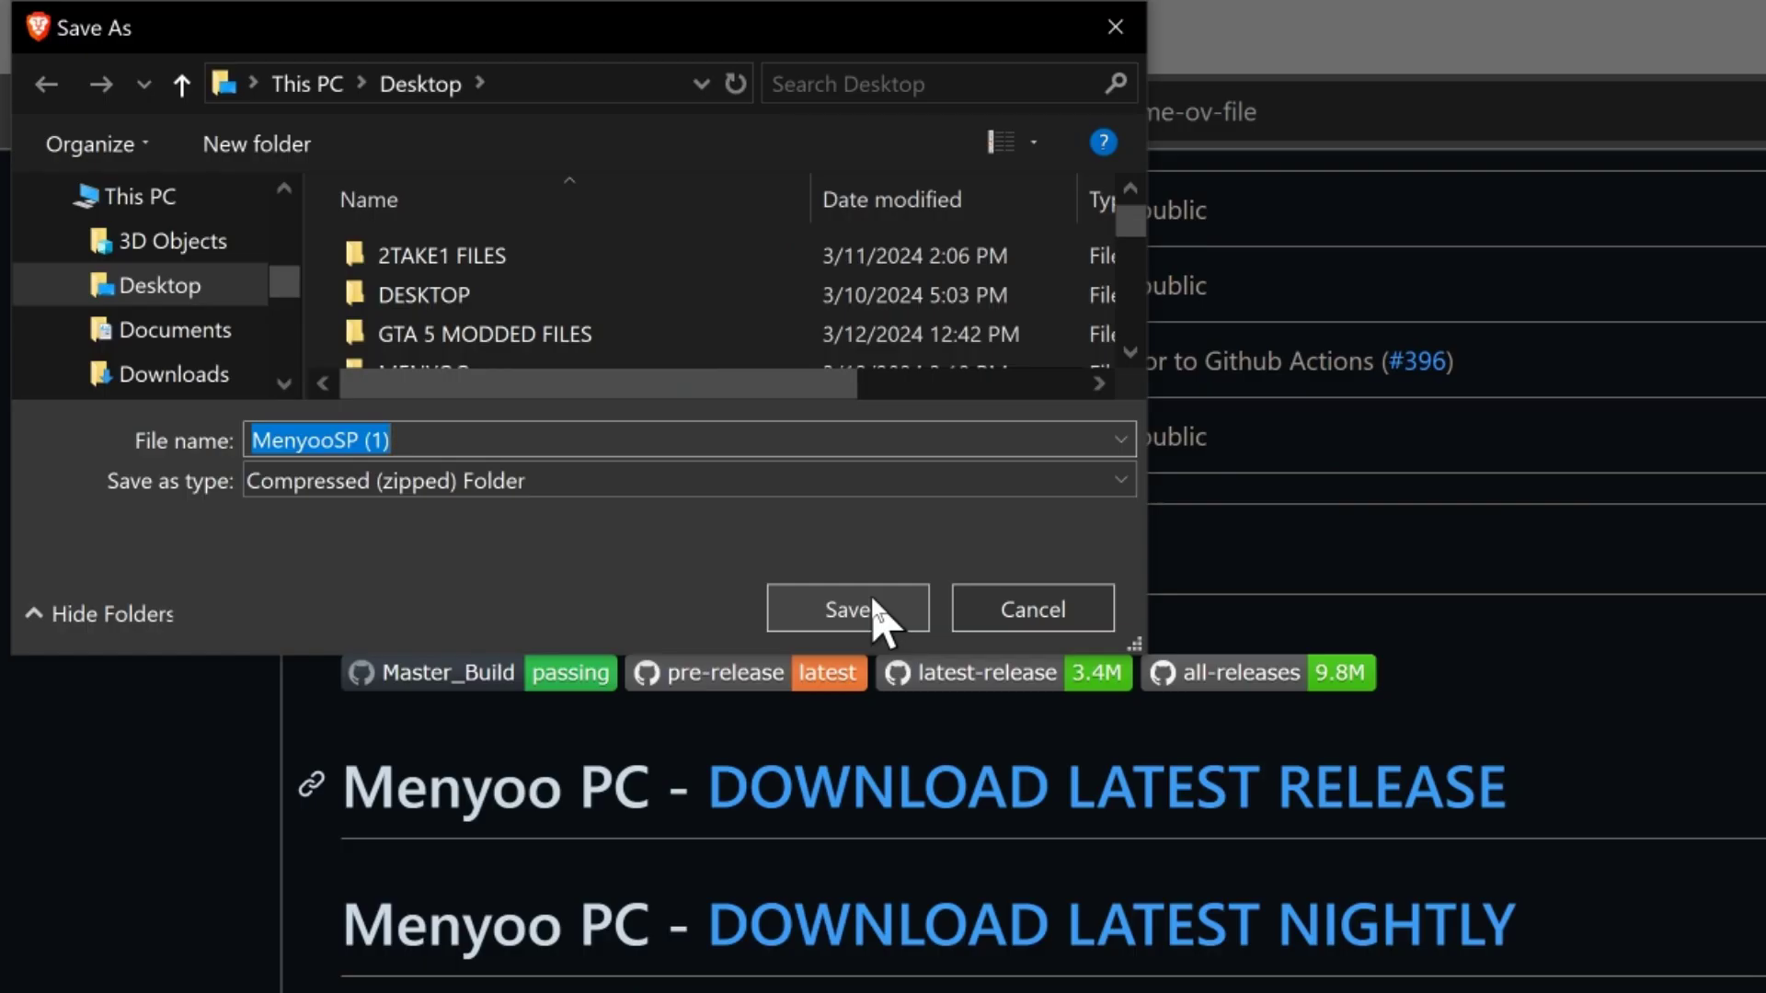
pyautogui.click(874, 605)
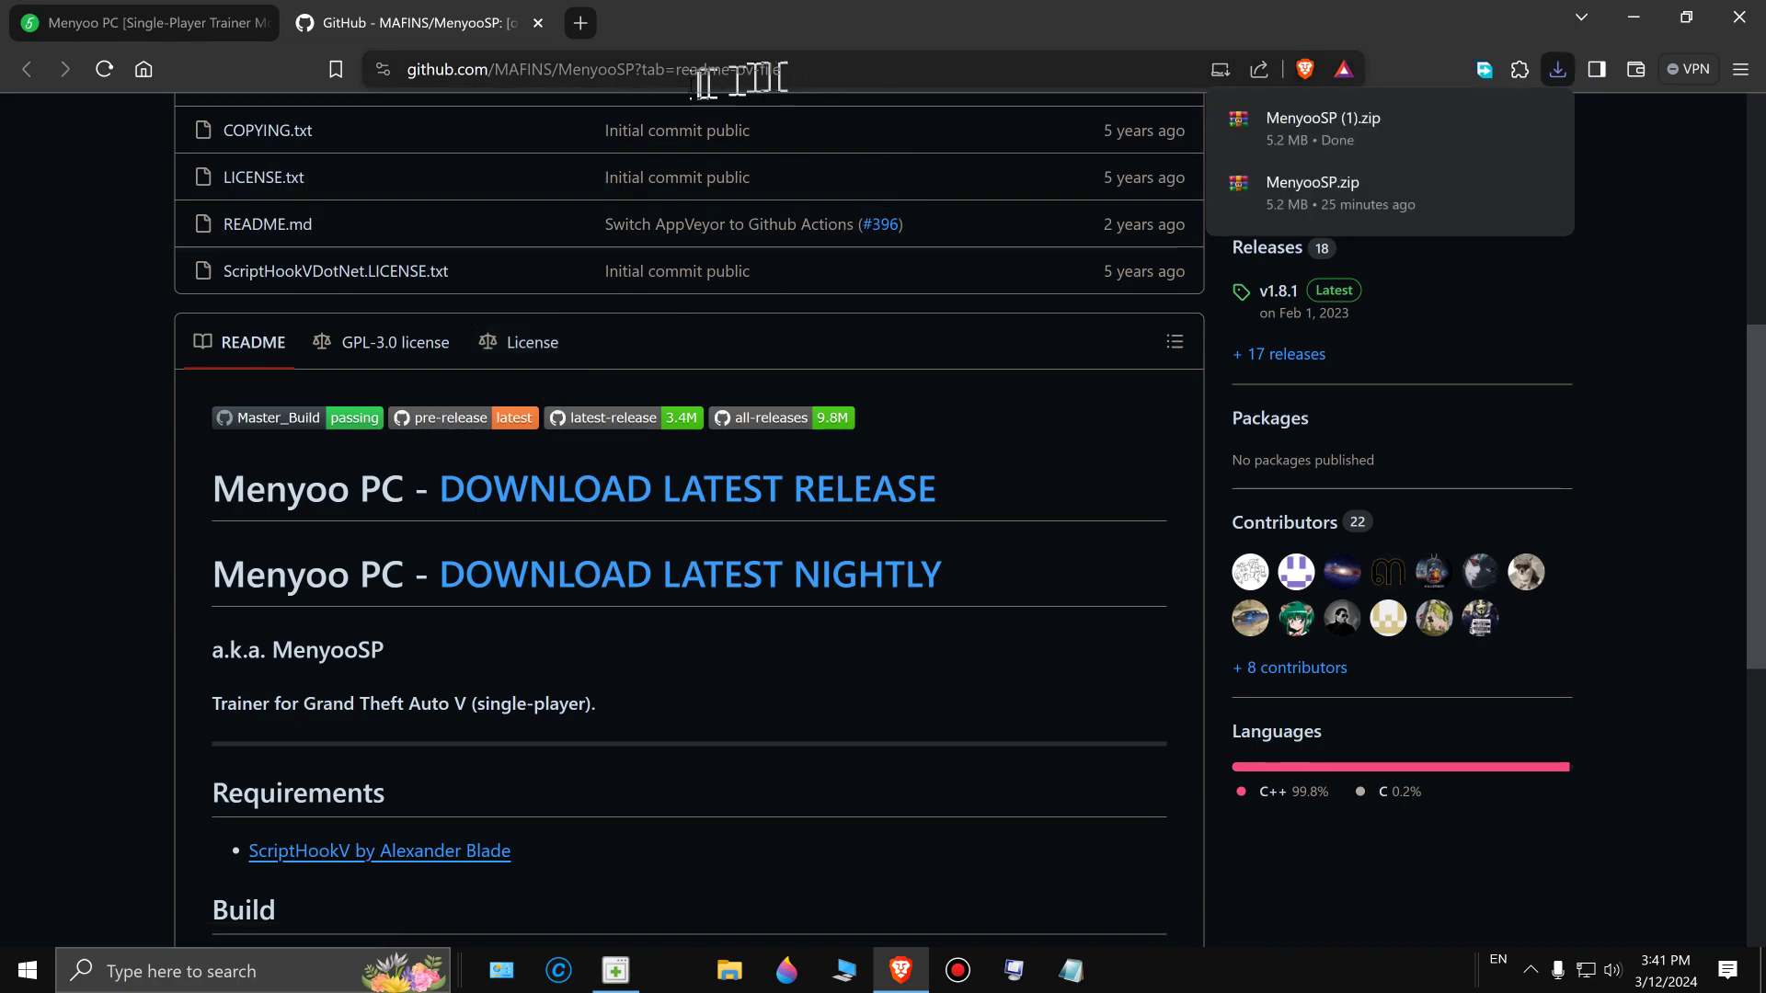
pyautogui.click(538, 23)
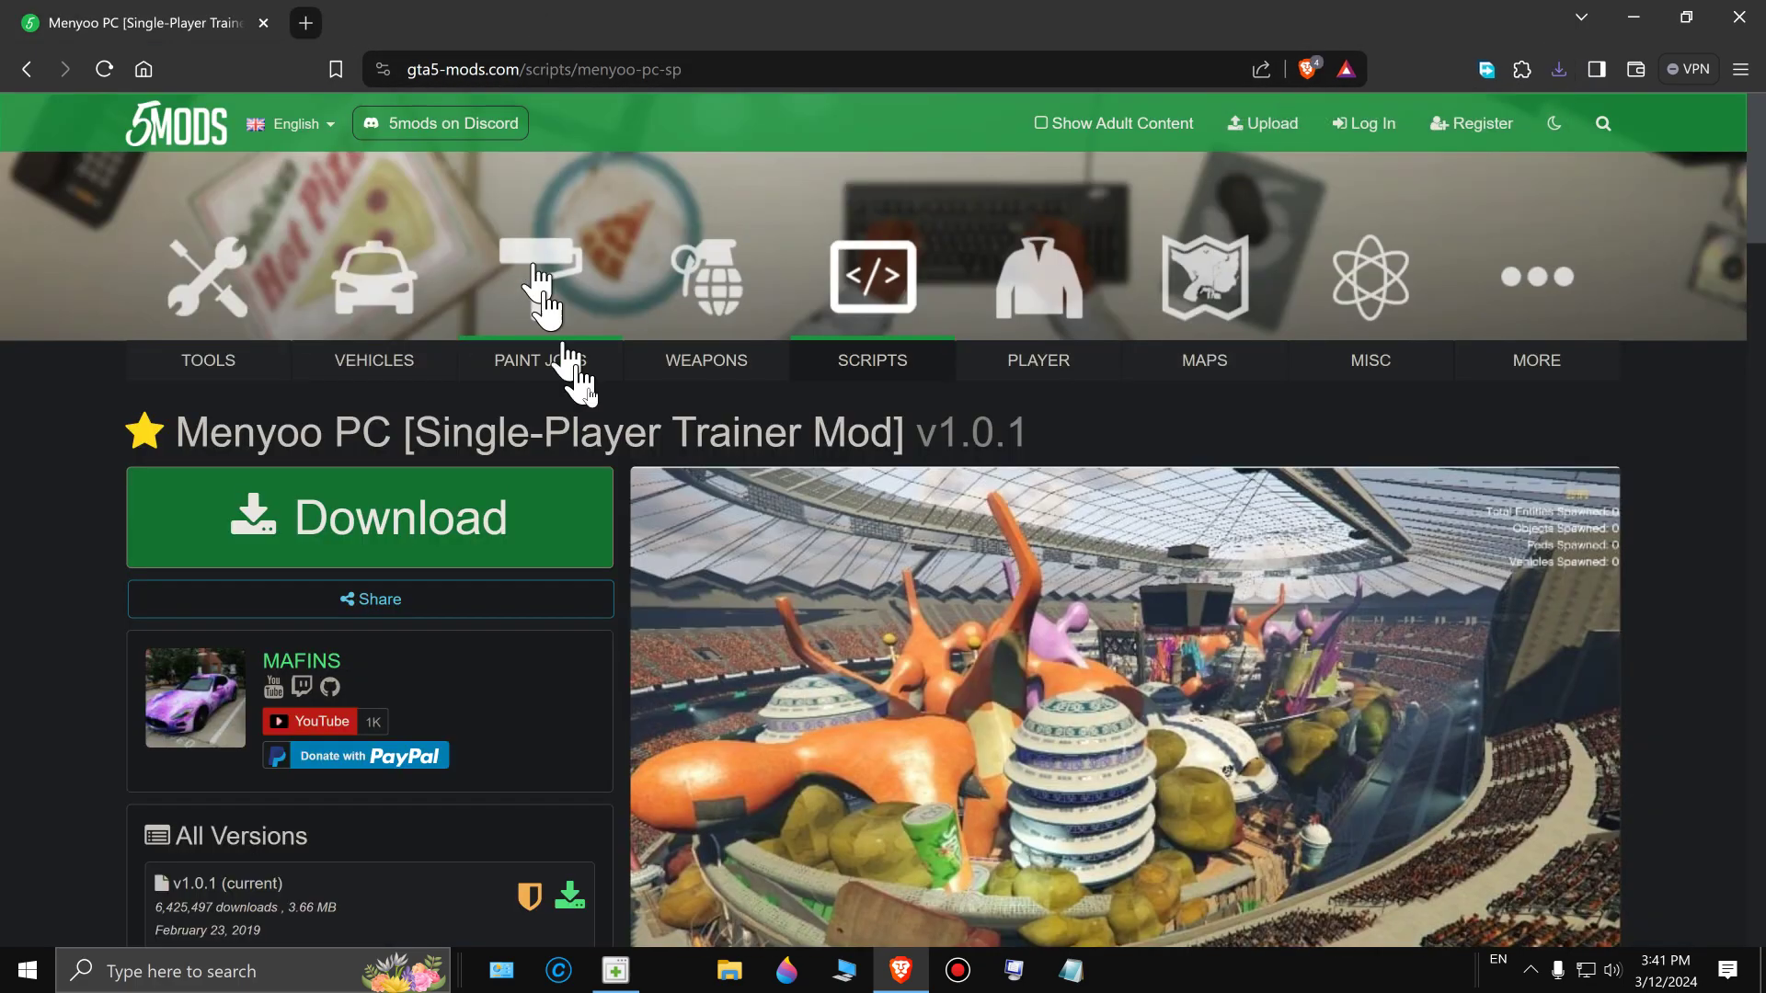
# Search GTA5-Mods.com for 'script hook v'
pyautogui.click(1605, 123)
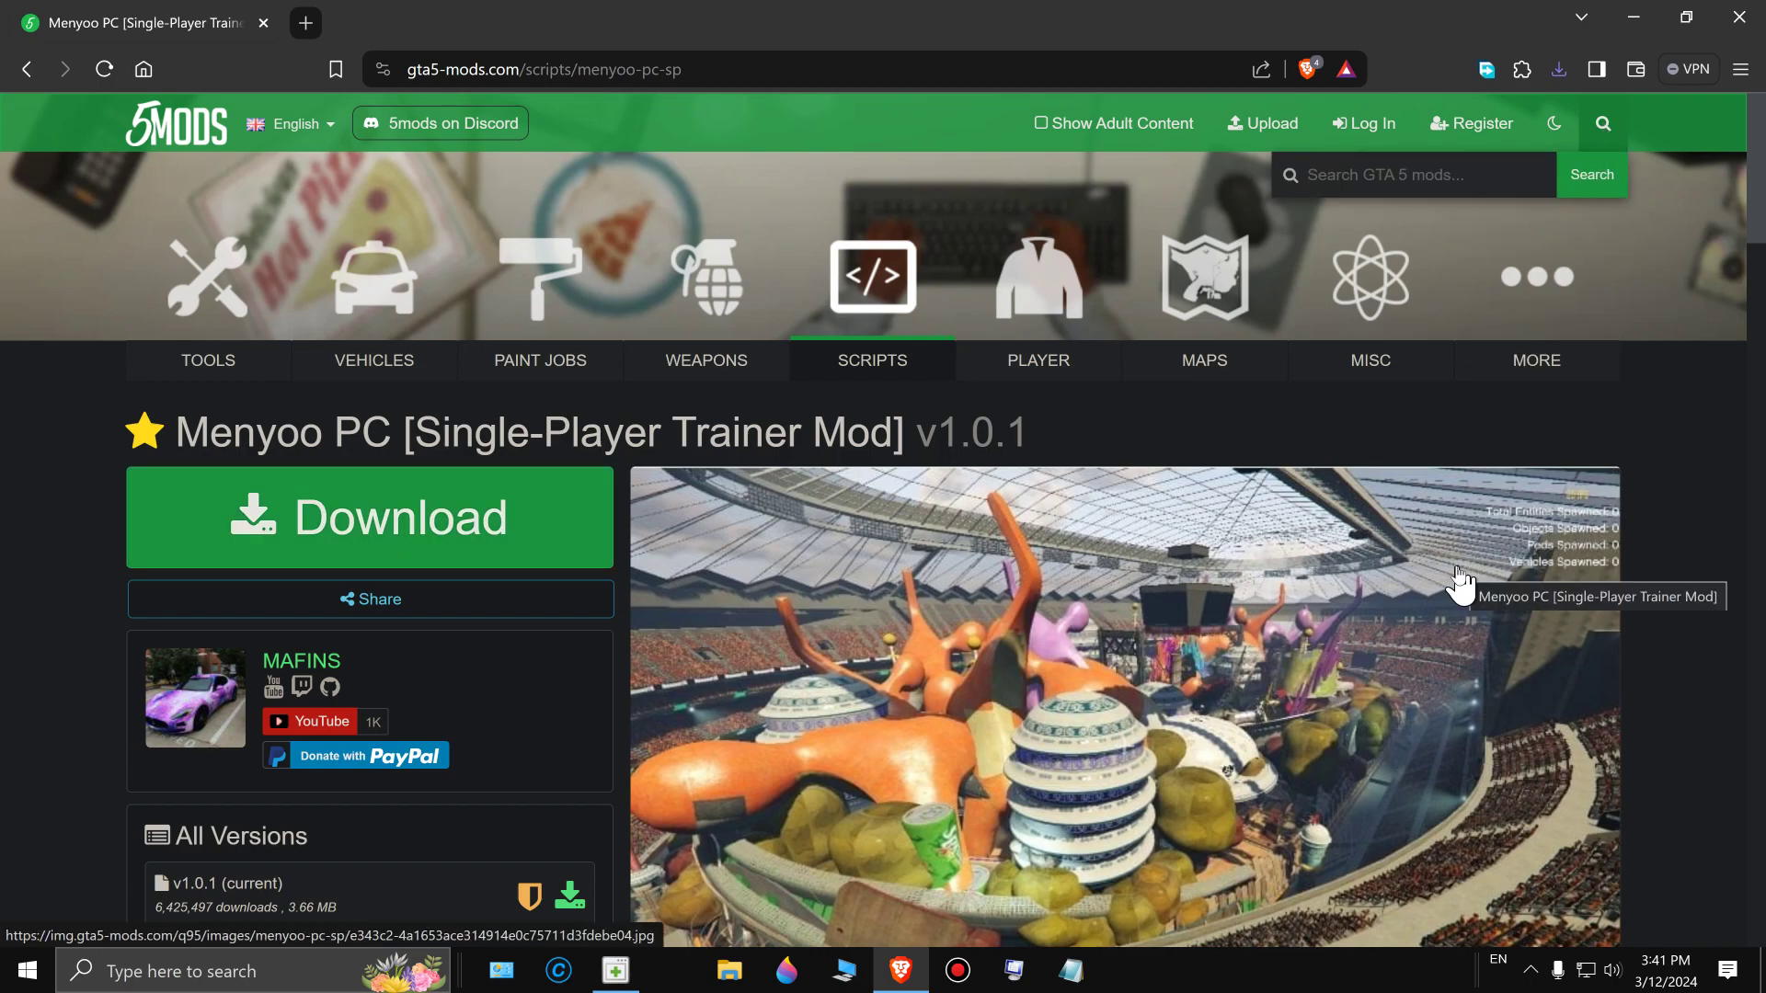
pyautogui.write('script hook v')
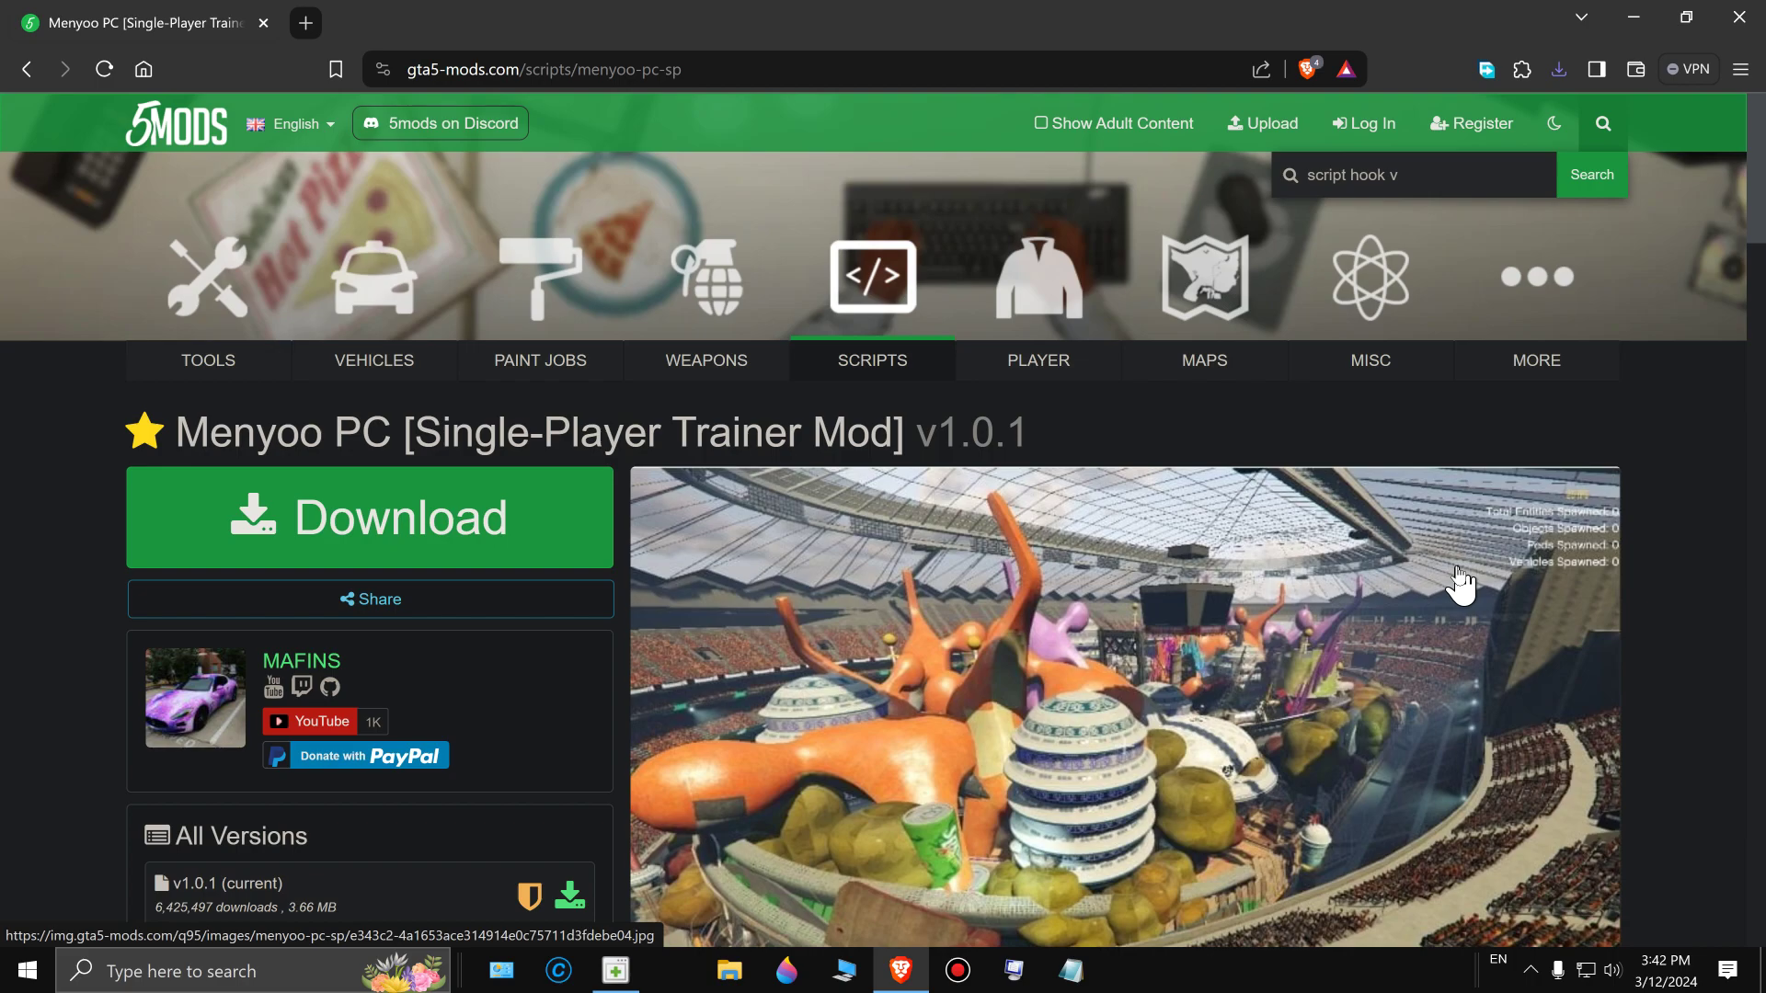
pyautogui.press('Return')
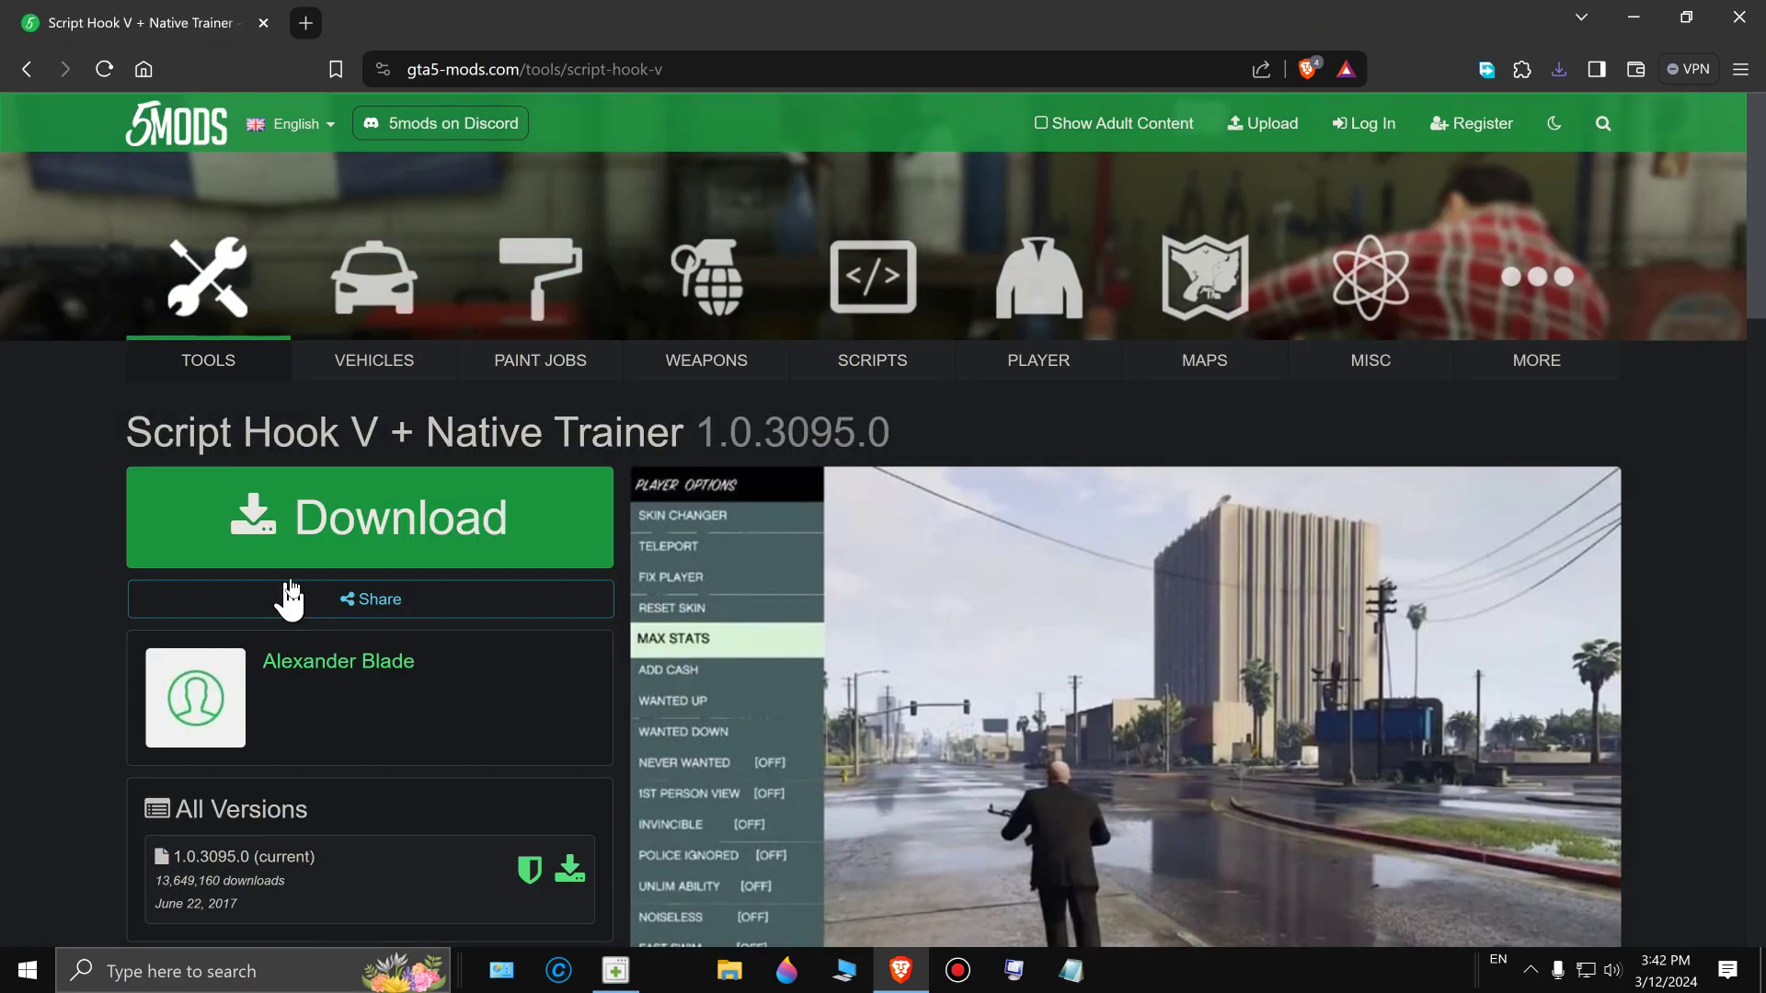
# Download the ScriptHookV_1.0.3095.0 zip from dev-c.com to the Desktop, then close that tab
pyautogui.click(389, 521)
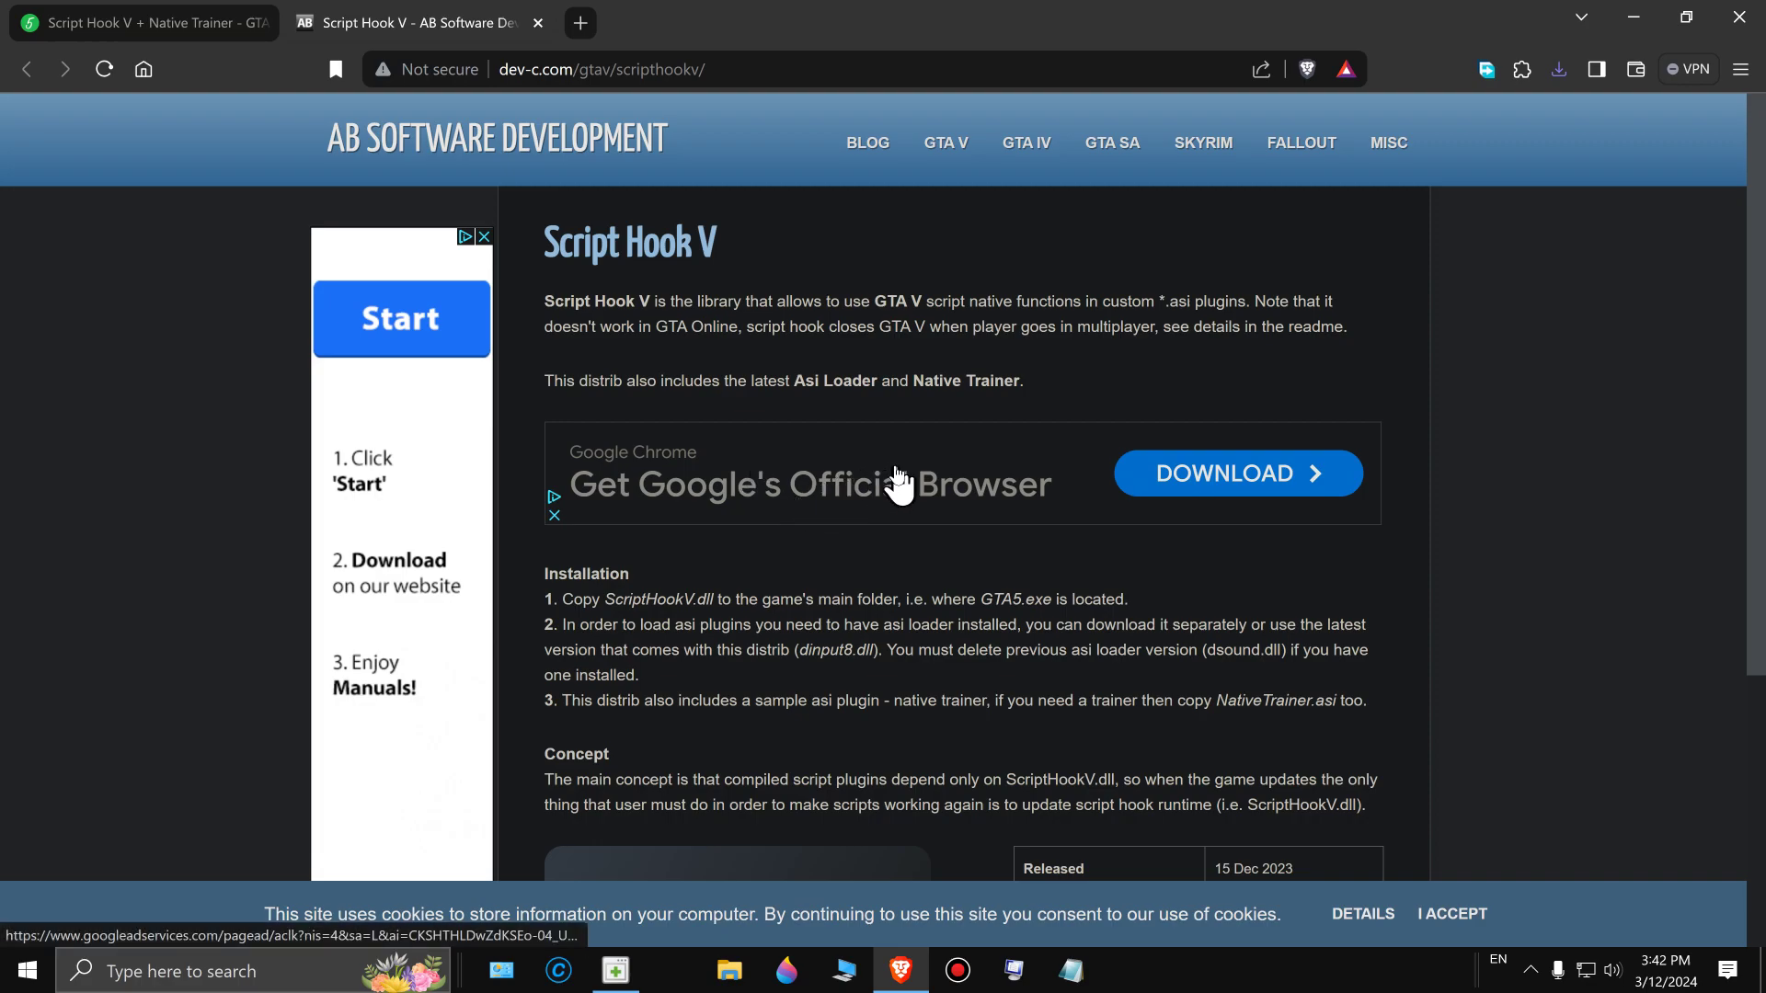
pyautogui.scroll(-3, 899, 481)
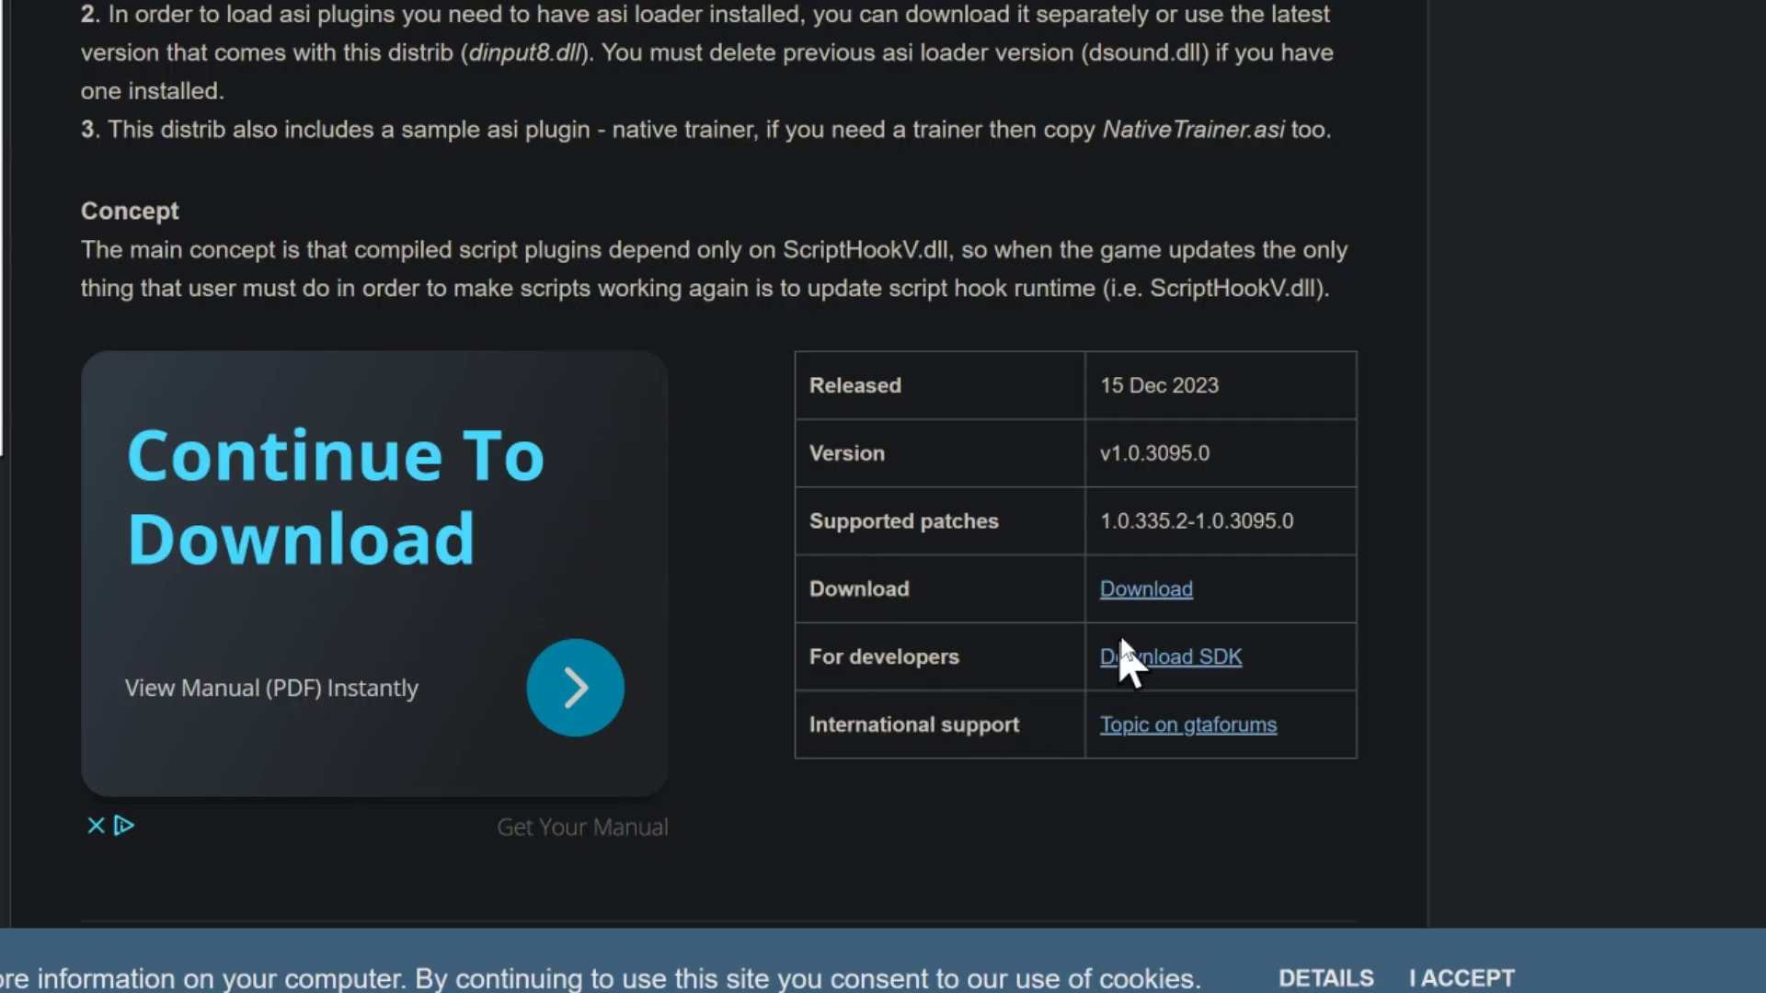
pyautogui.click(1142, 593)
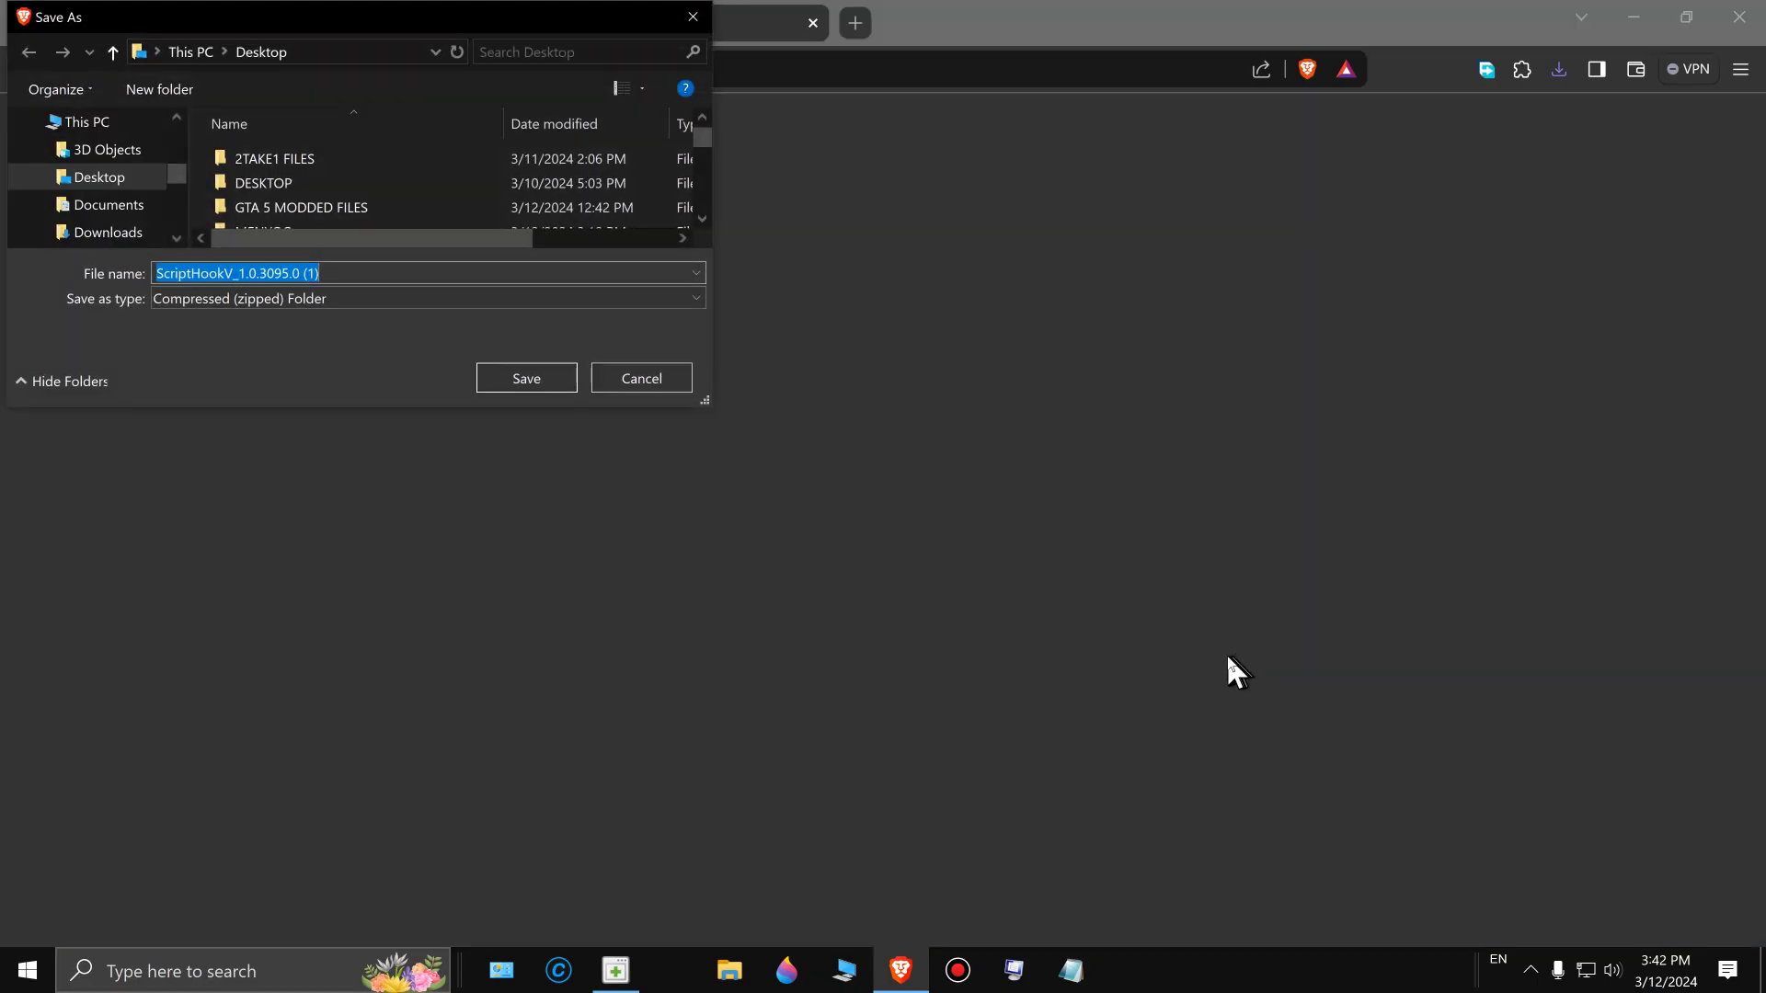
pyautogui.click(527, 379)
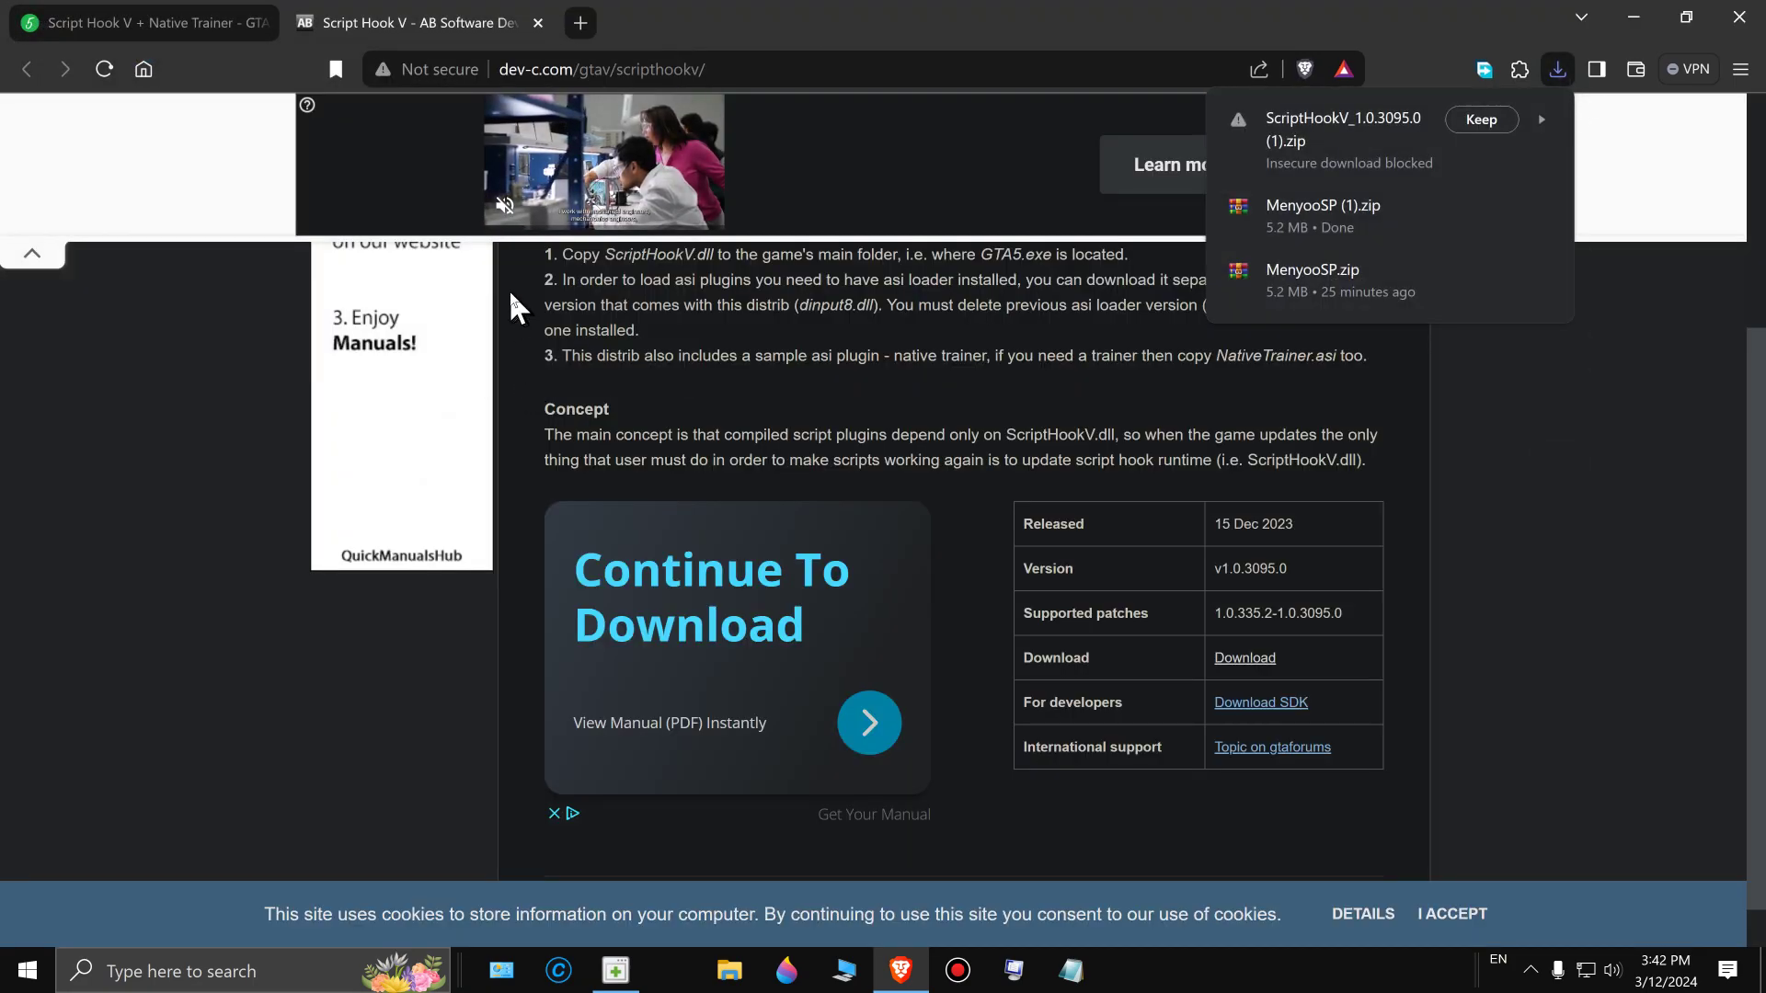
pyautogui.click(537, 20)
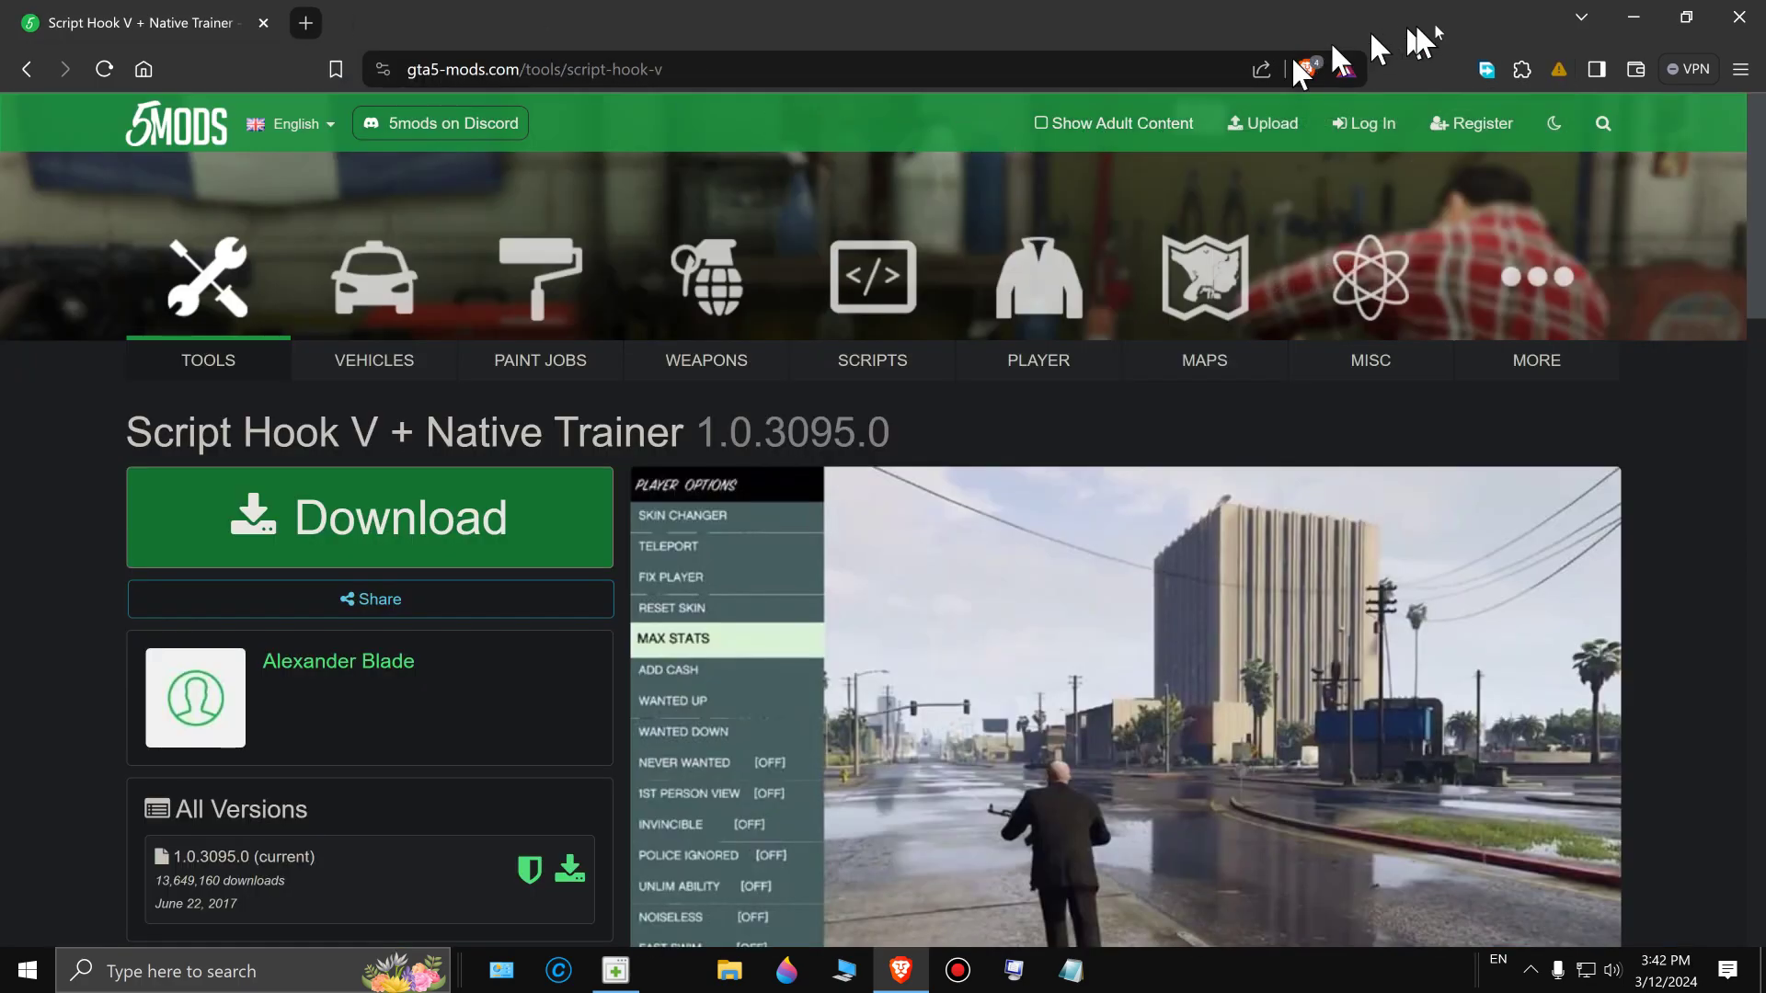
# Close the browser, shift the SCRIPT HOOK desktop icon, and open the MENYOO folder
pyautogui.click(1731, 20)
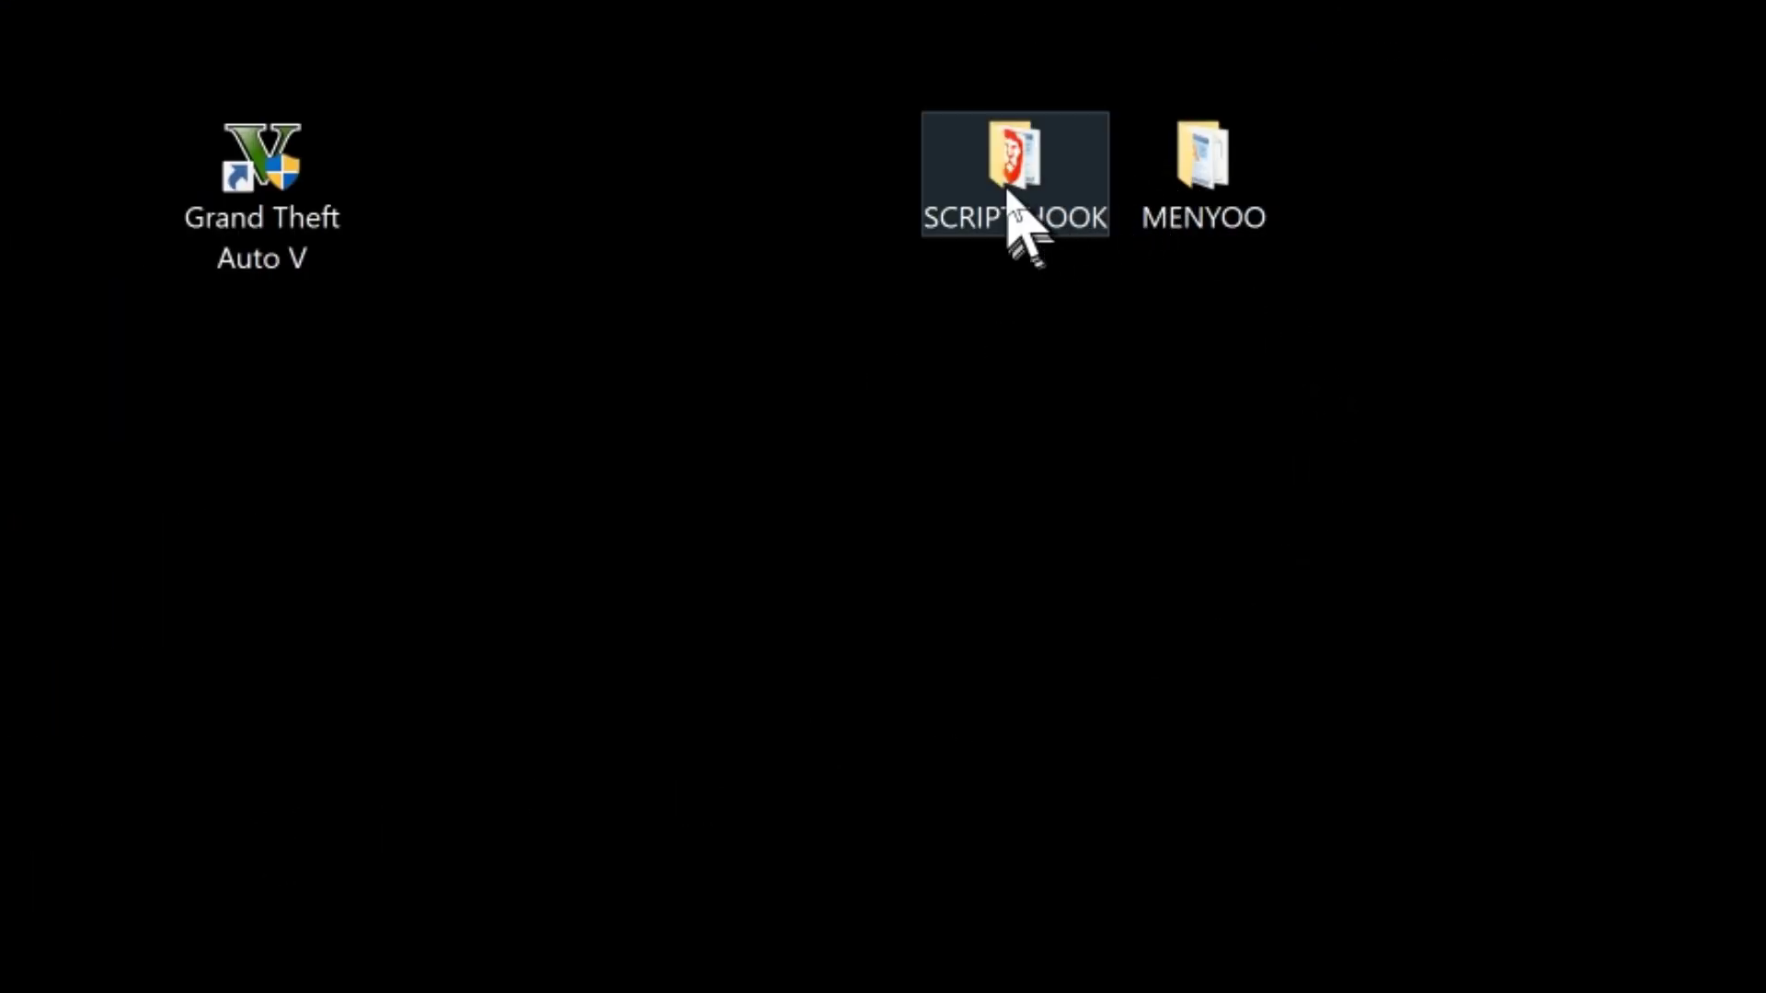
pyautogui.moveTo(957, 221); pyautogui.dragTo(1009, 221)
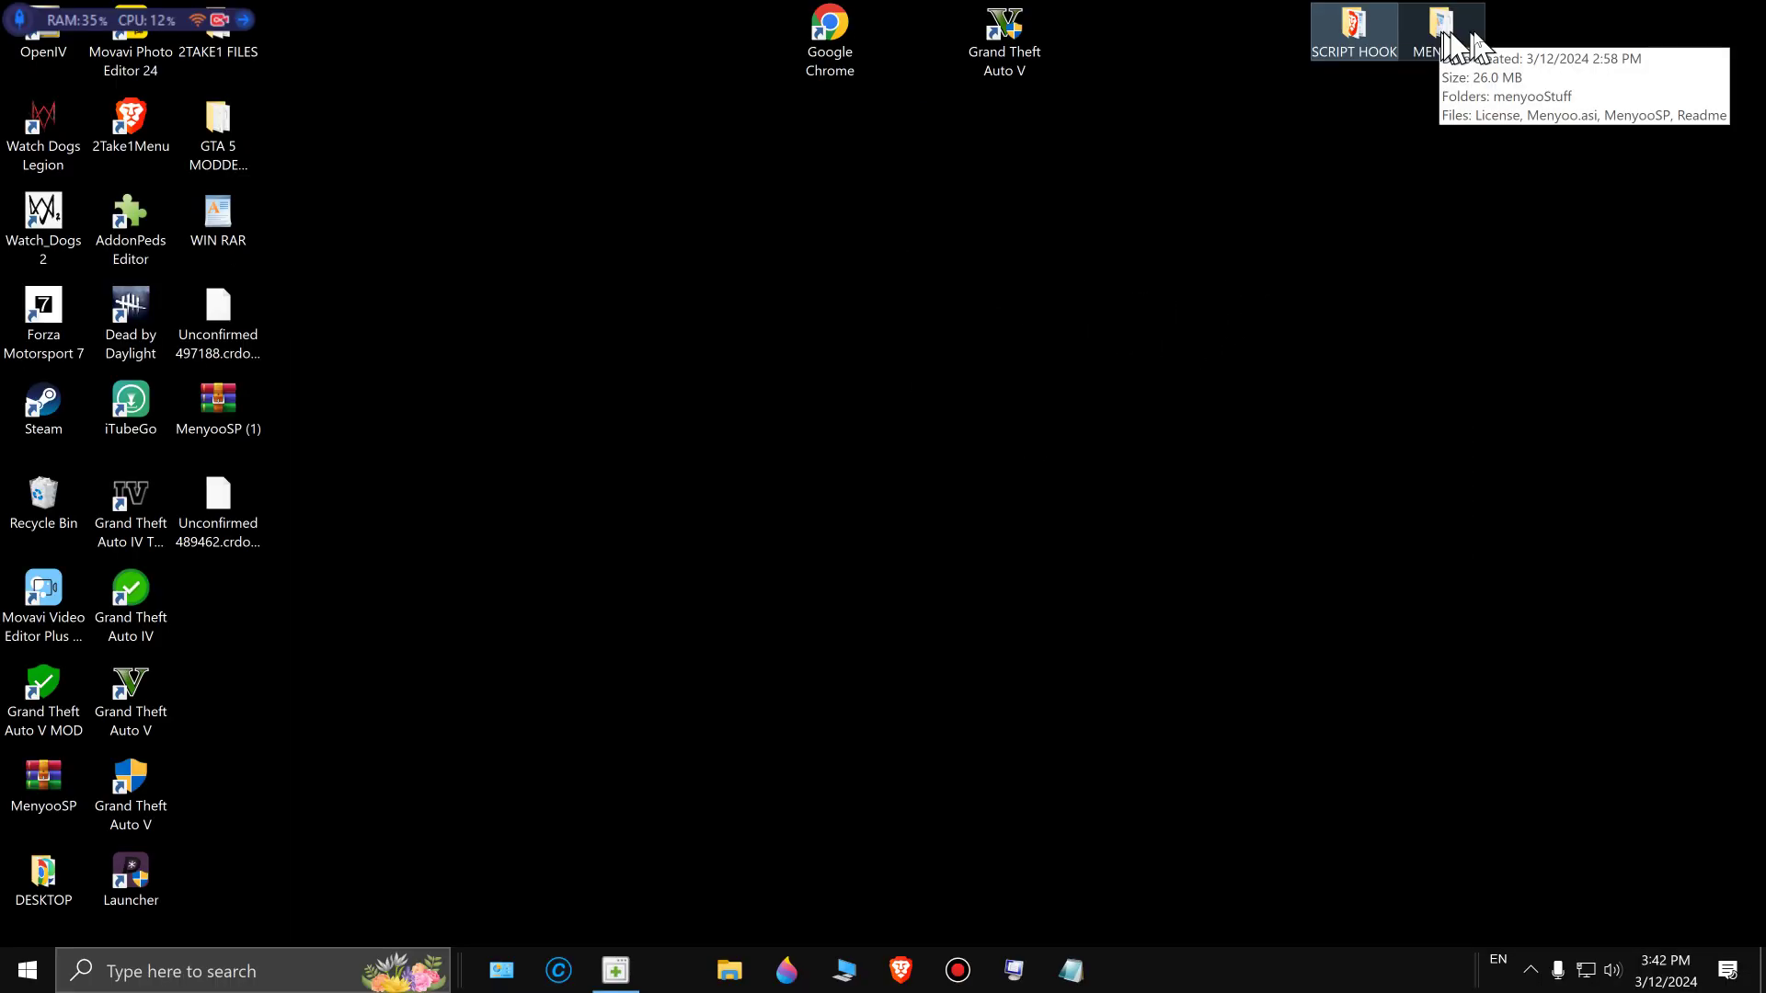
pyautogui.doubleClick(1201, 162)
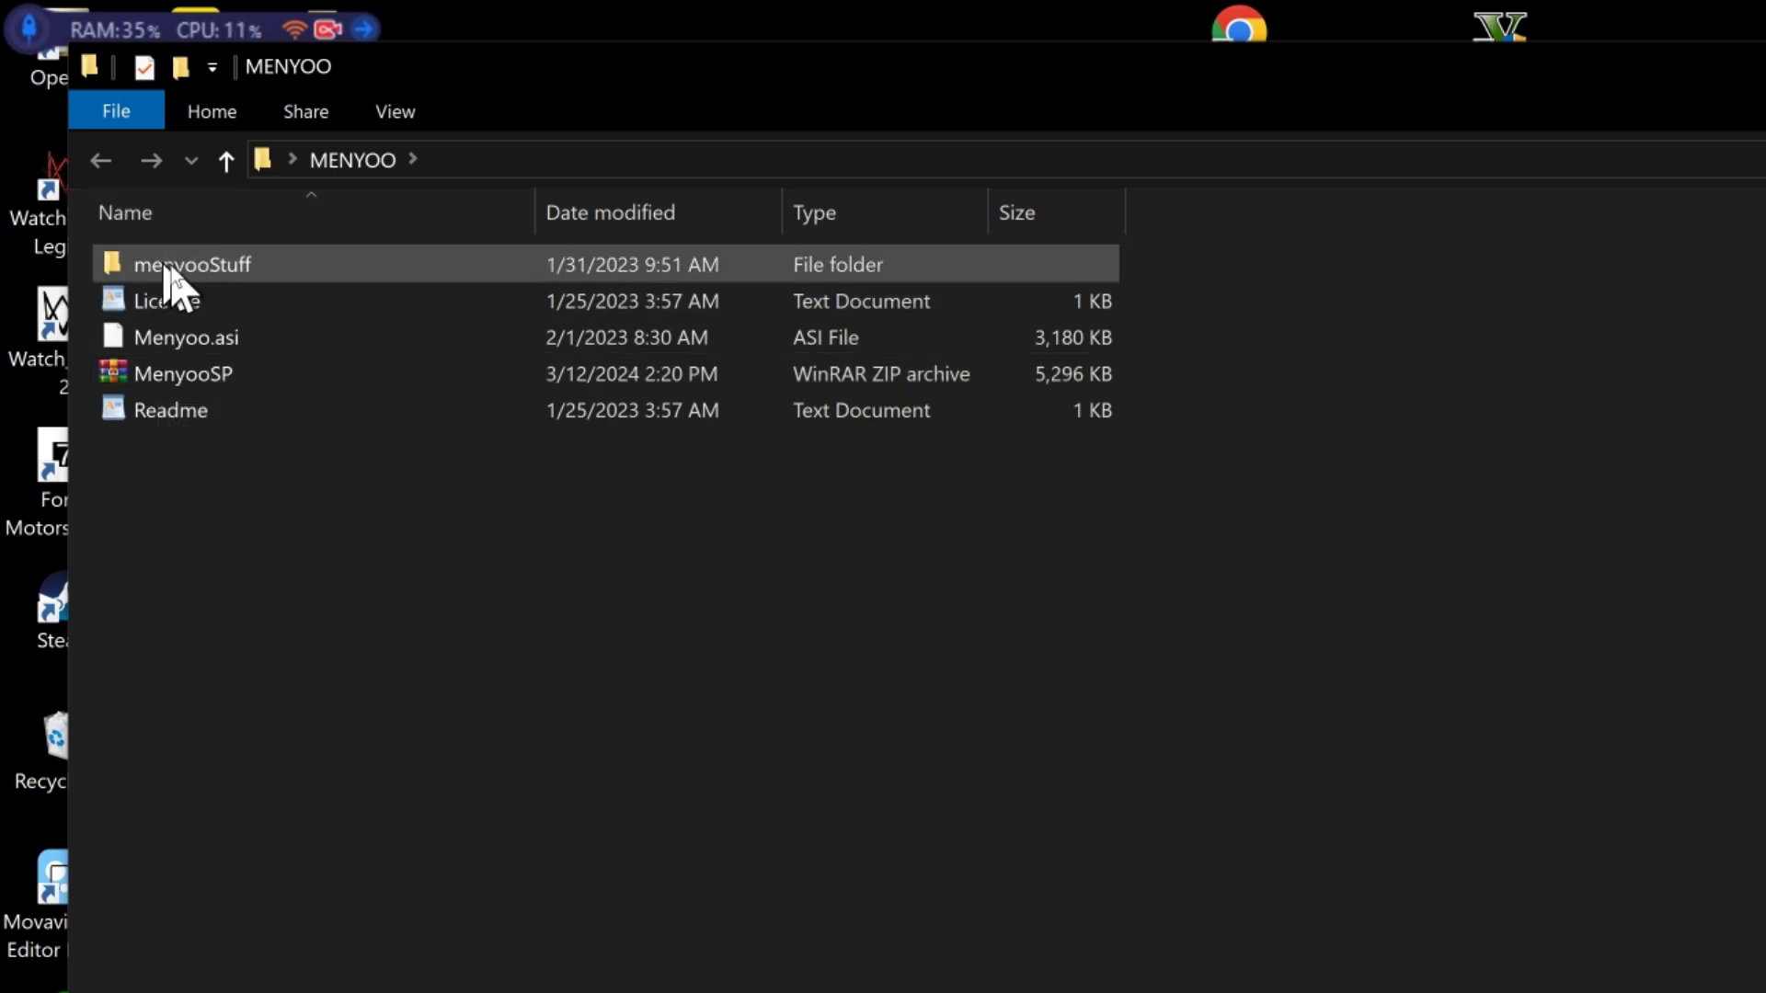
# Copy menyooStuff and Menyoo.asi from the MENYOO folder, then close the window
pyautogui.click(193, 375)
pyautogui.rightClick(190, 374)
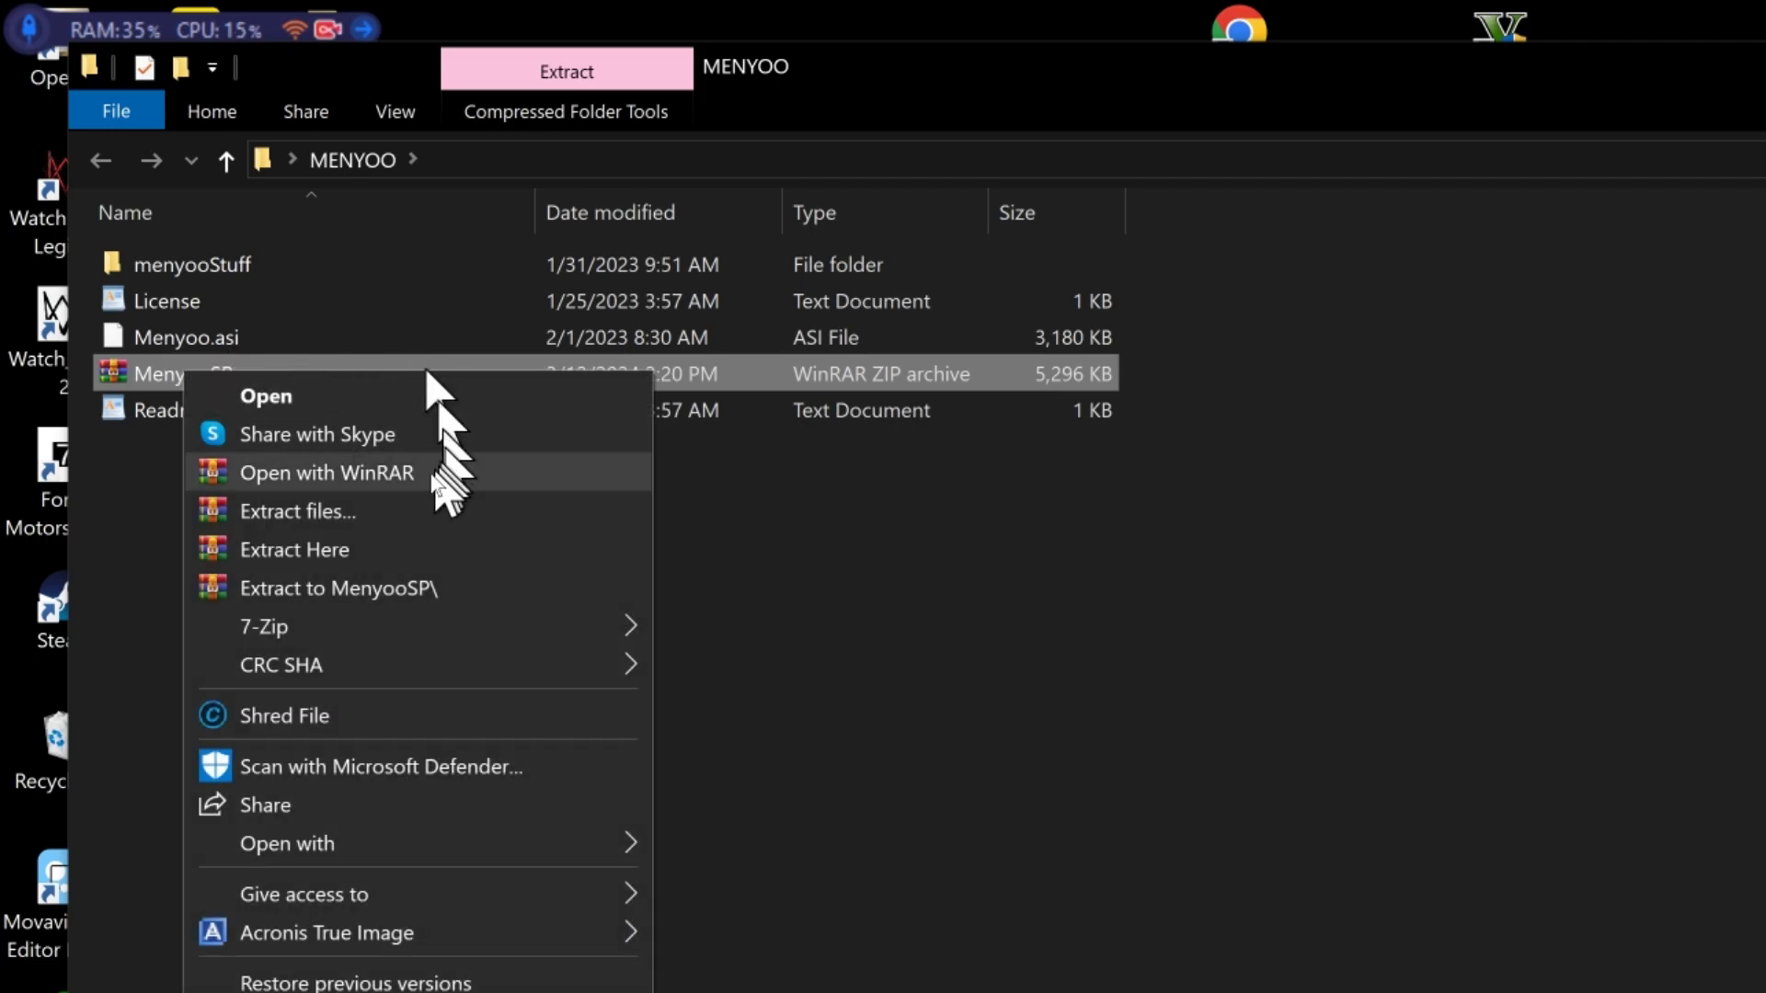
pyautogui.click(340, 550)
pyautogui.click(184, 356)
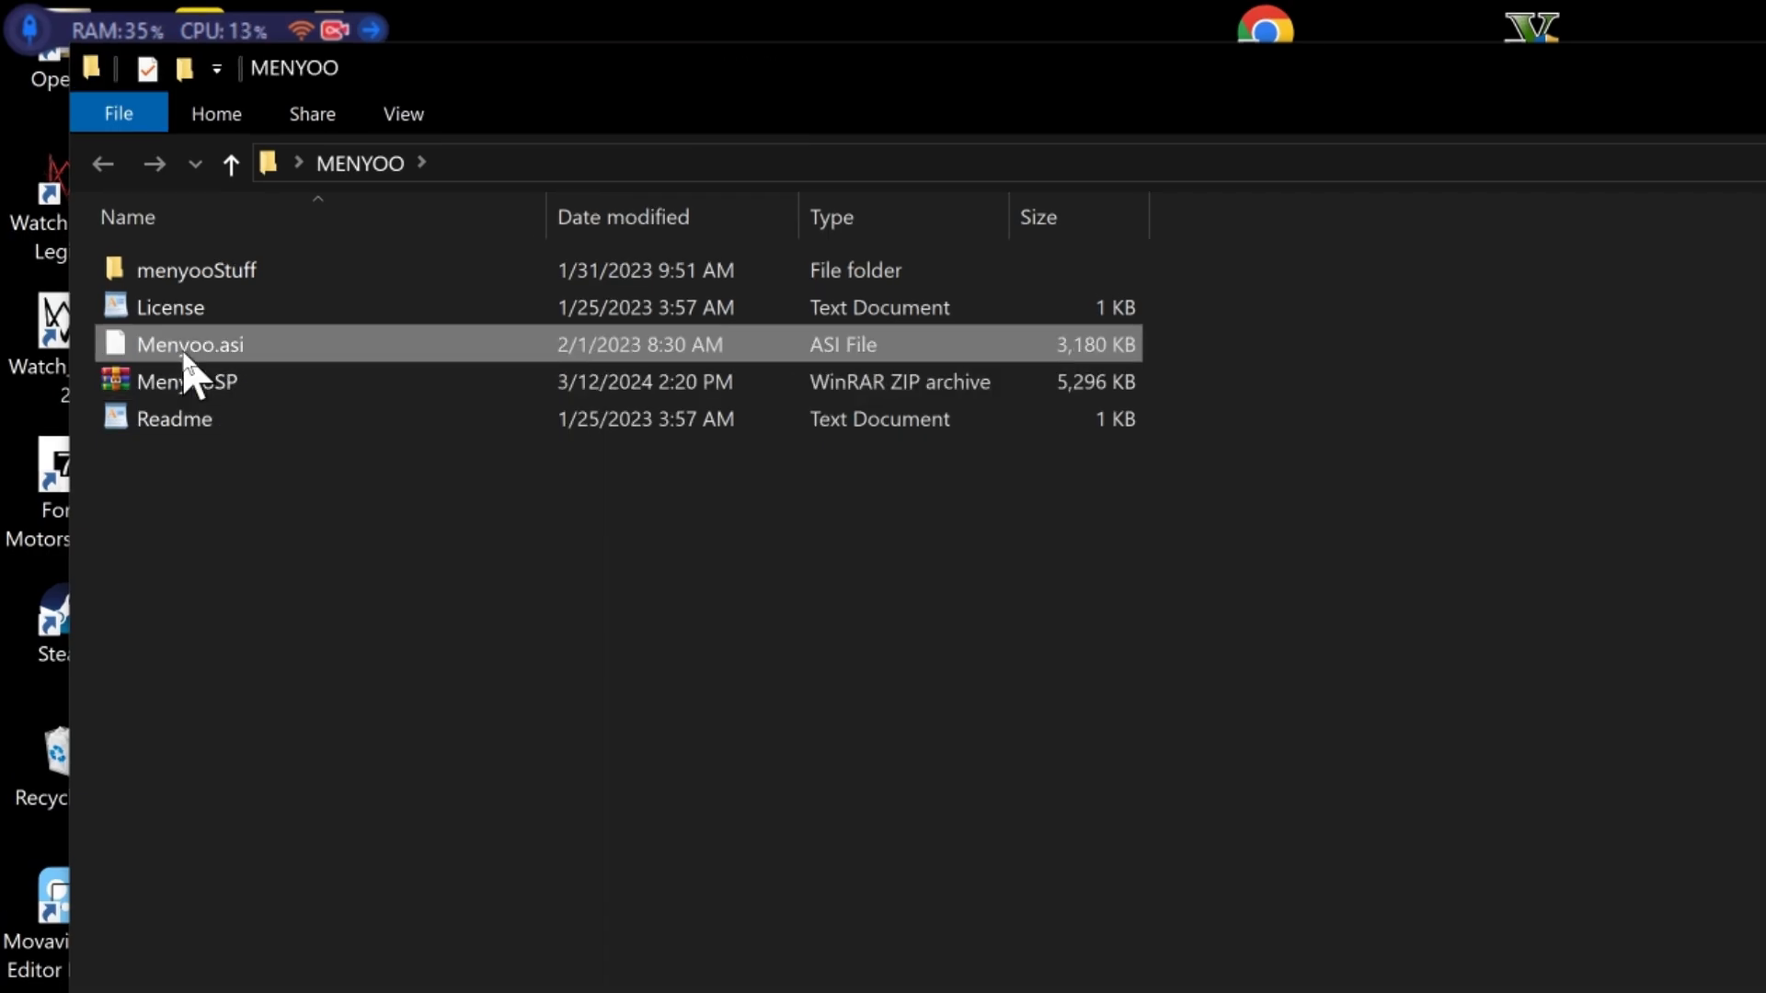
pyautogui.keyDown('ctrl'); pyautogui.click(208, 278); pyautogui.keyUp('ctrl')
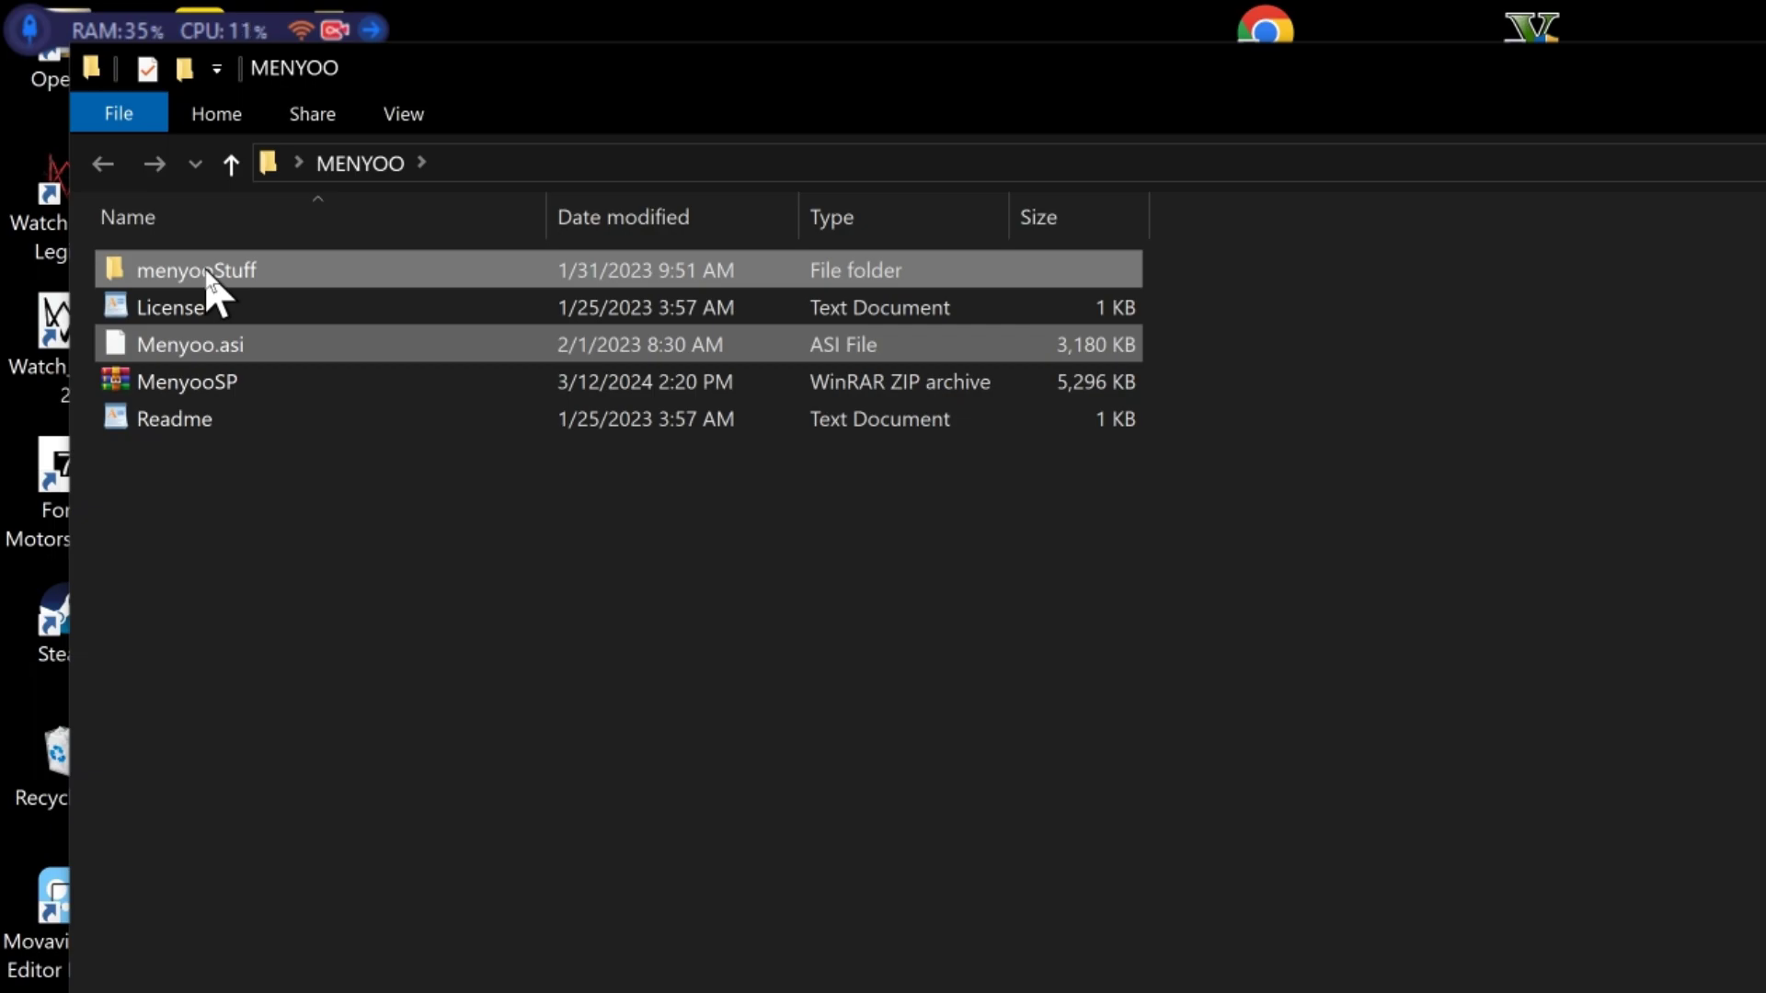
pyautogui.rightClick(208, 277)
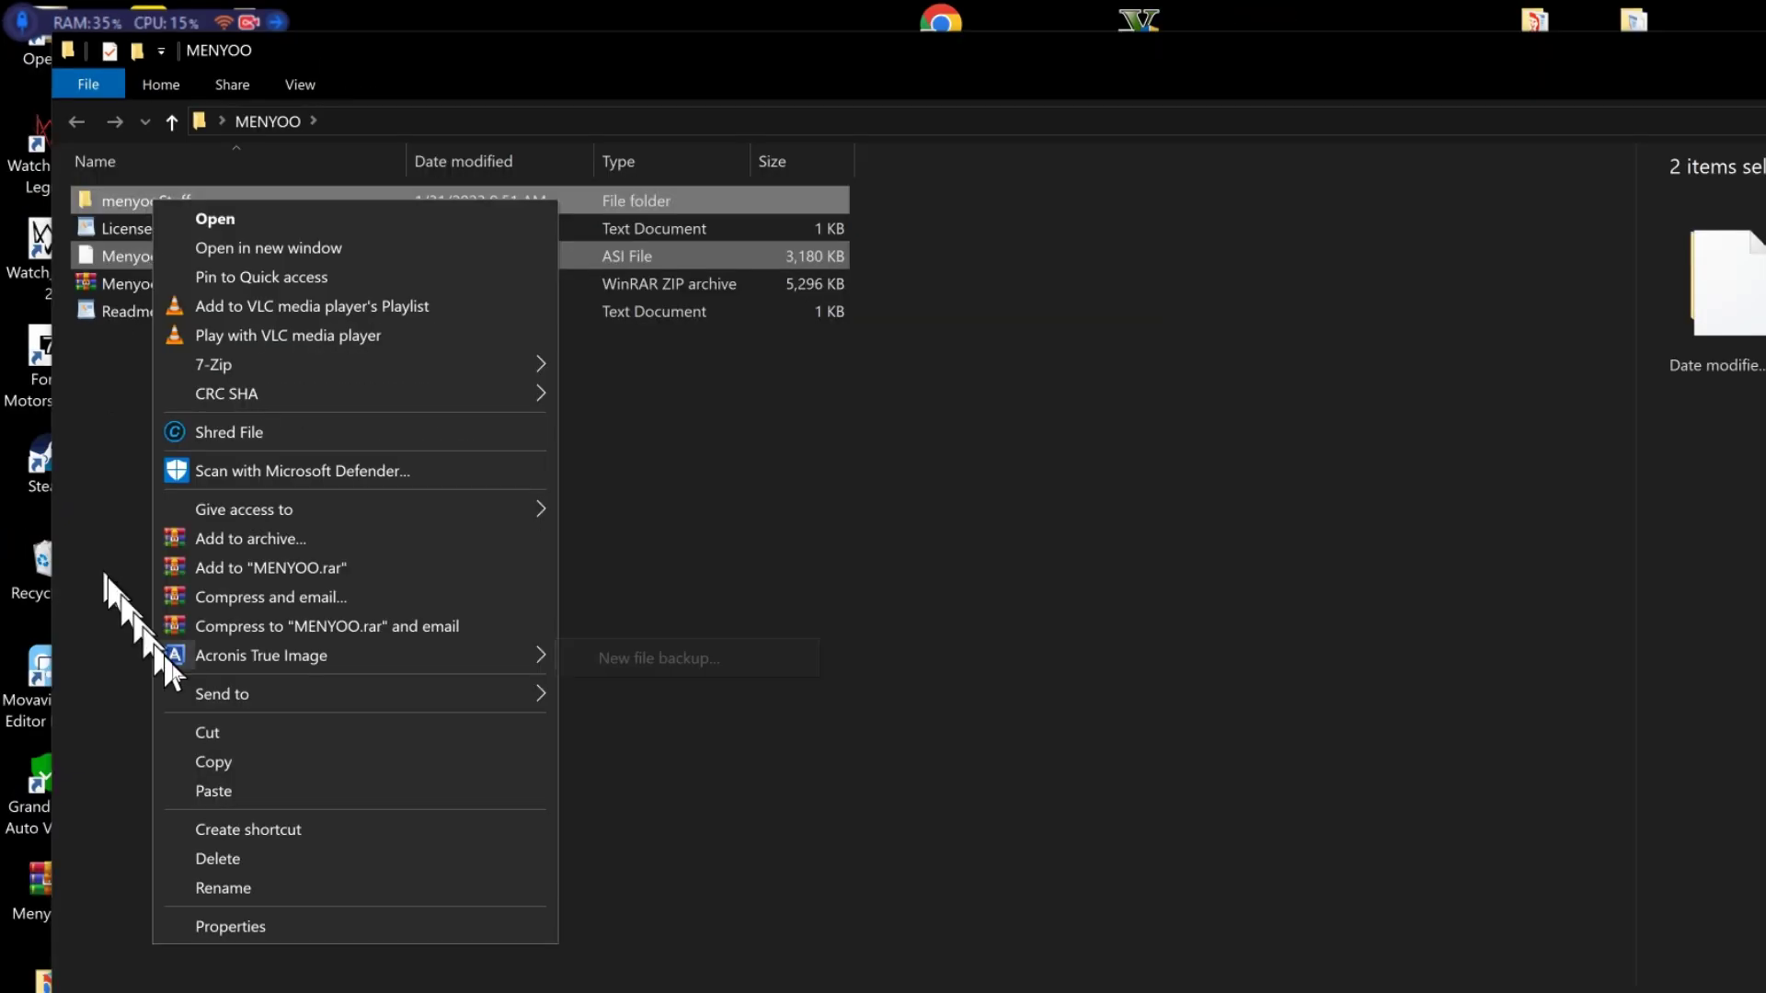
pyautogui.click(233, 761)
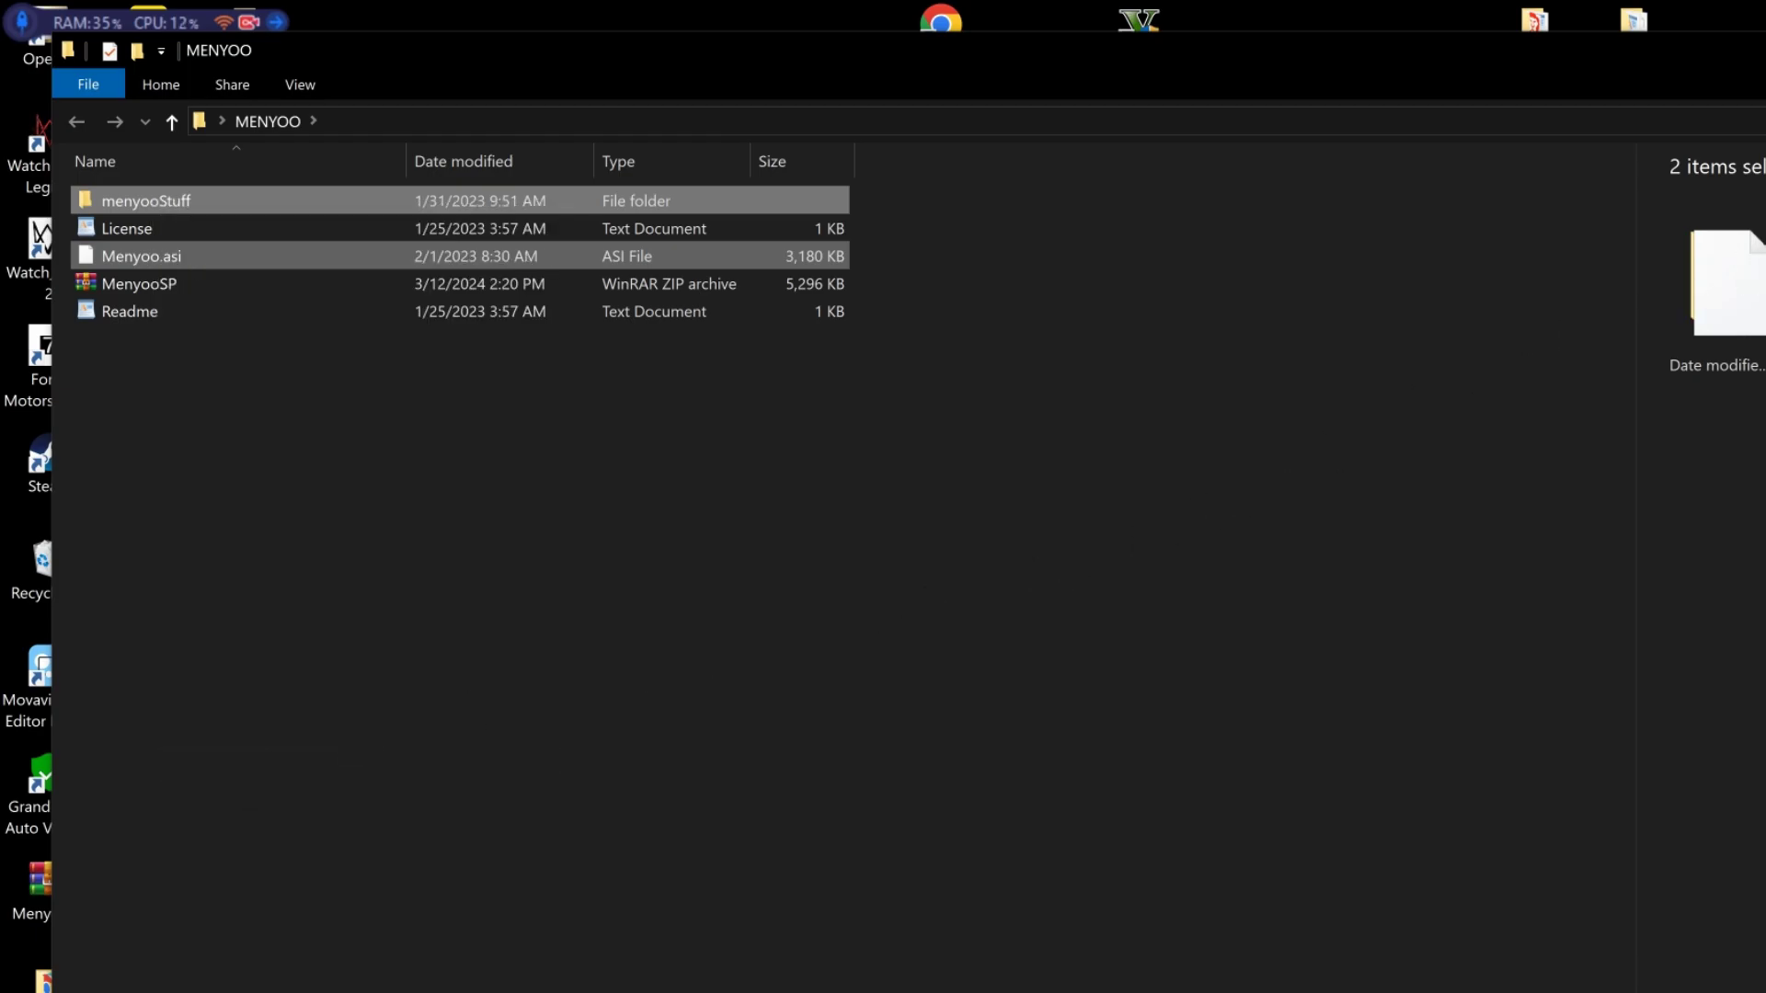
pyautogui.click(1759, 51)
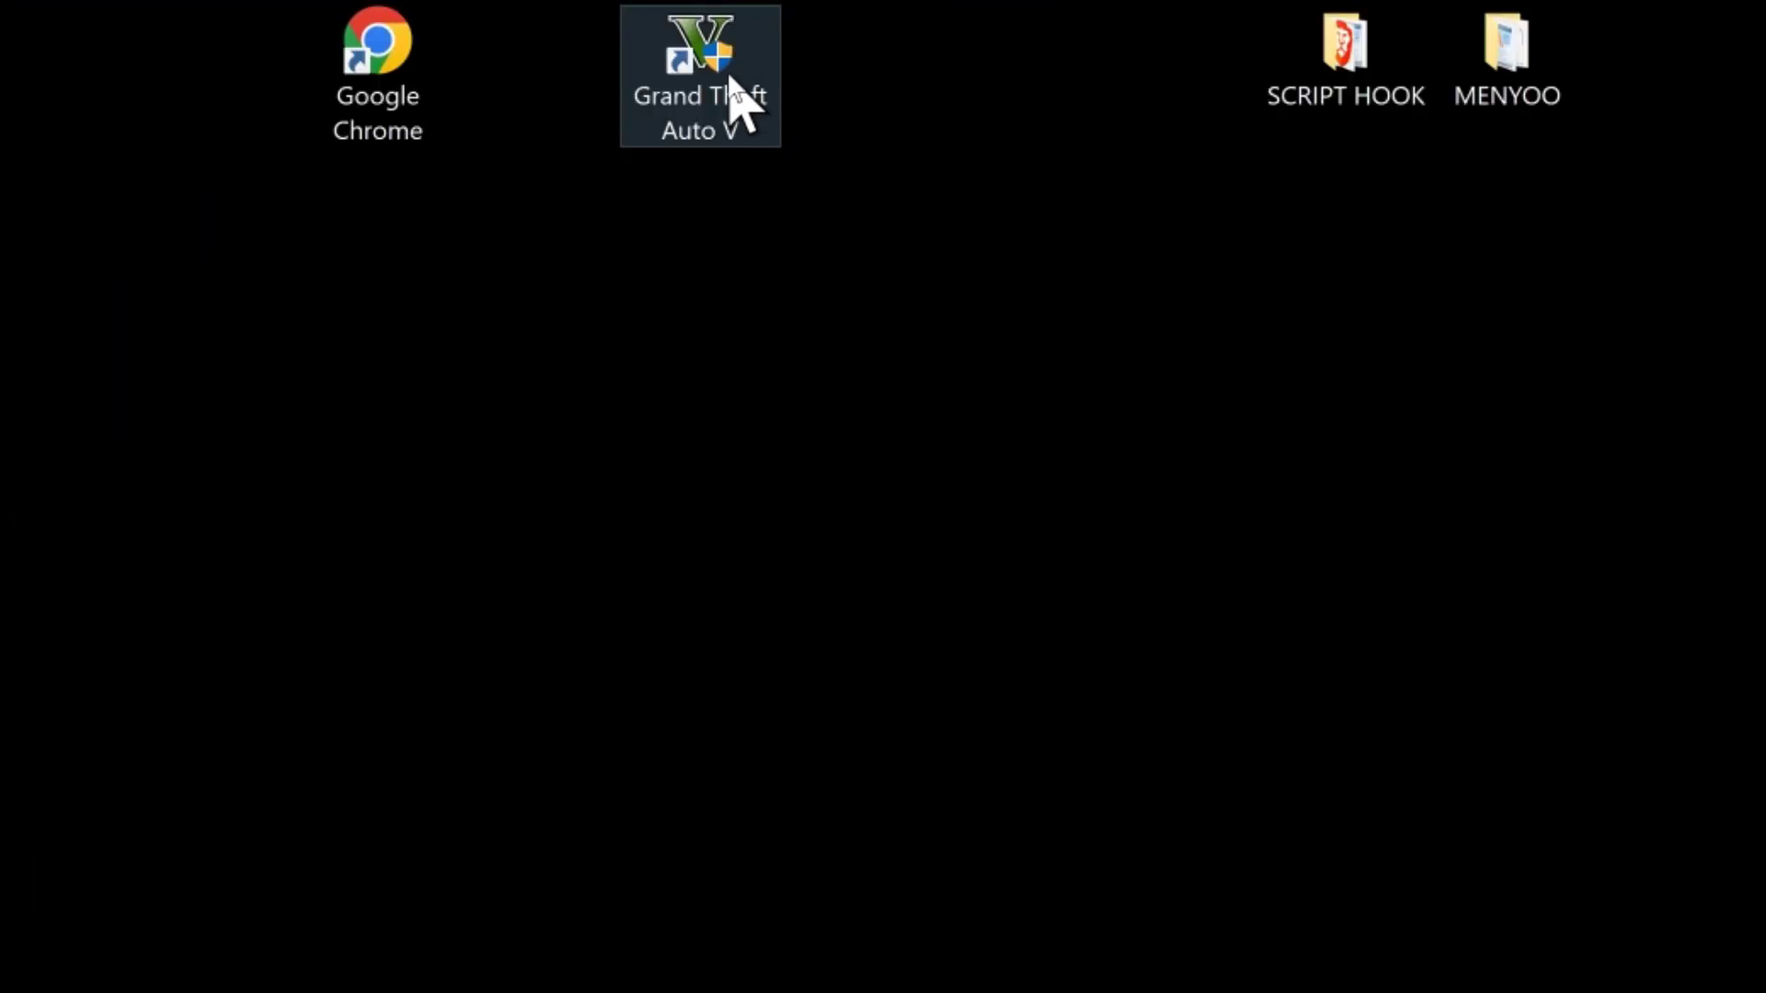
# Paste menyooStuff and Menyoo.asi into the Grand Theft Auto V install folder, replacing existing files
pyautogui.rightClick(678, 71)
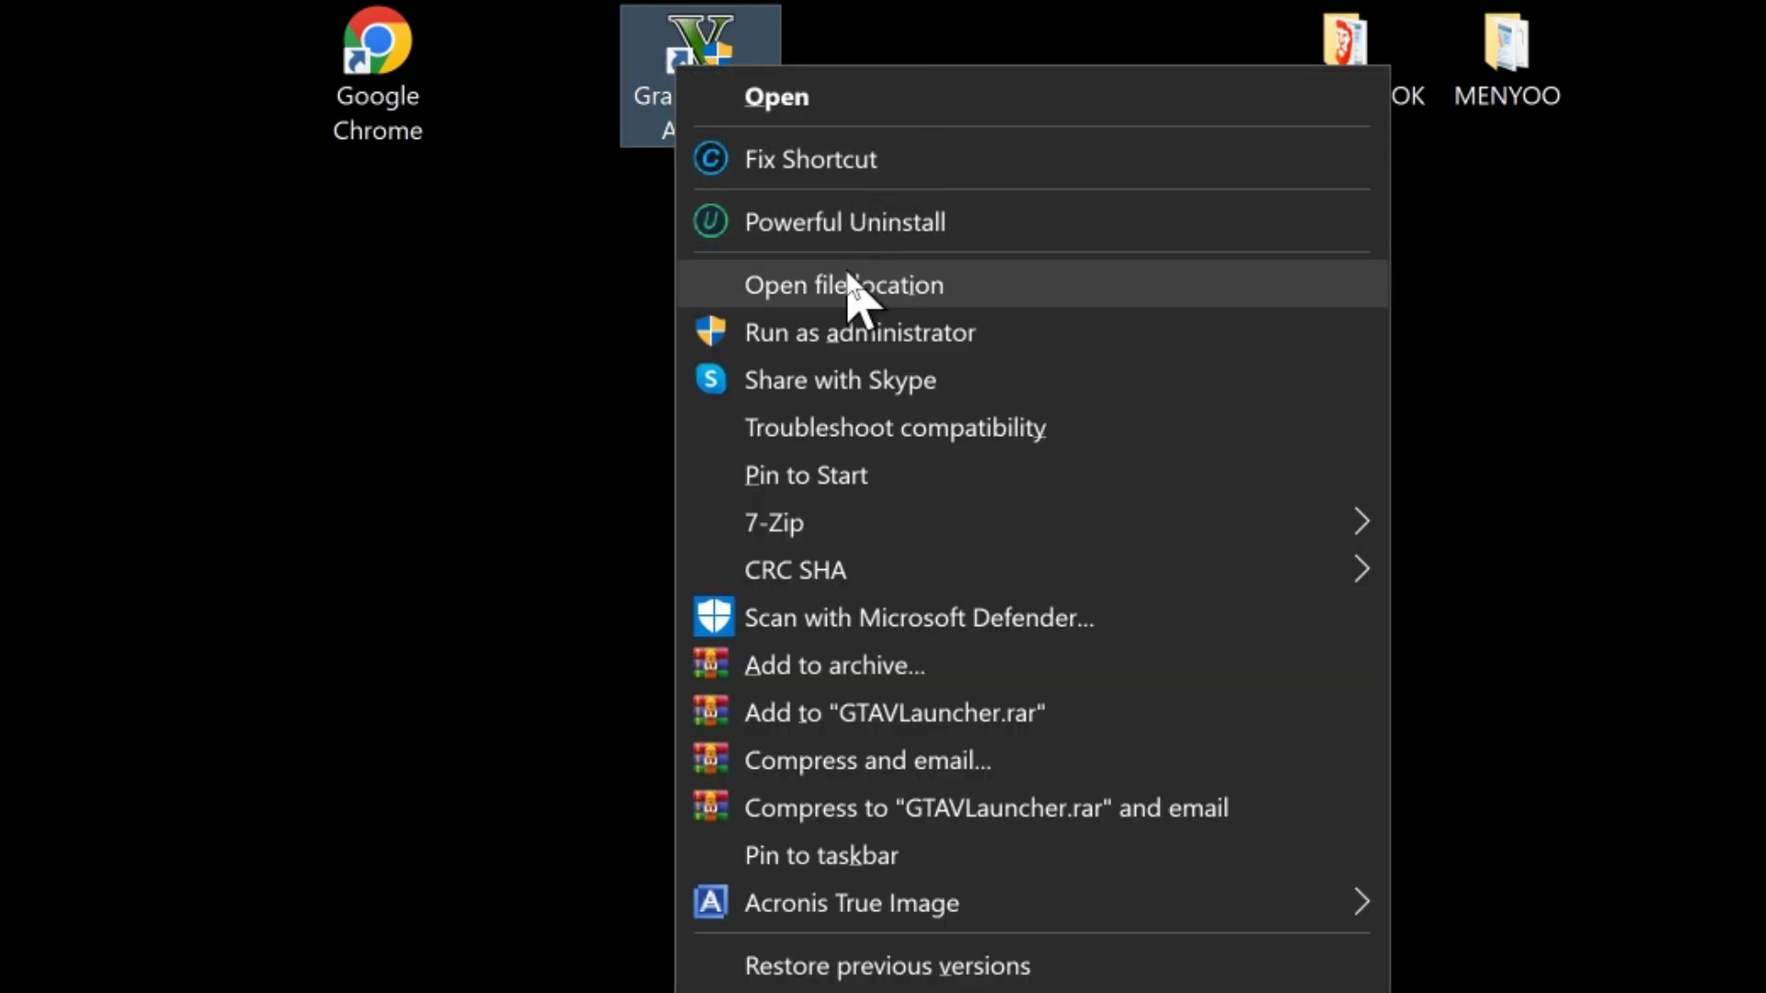
pyautogui.click(851, 287)
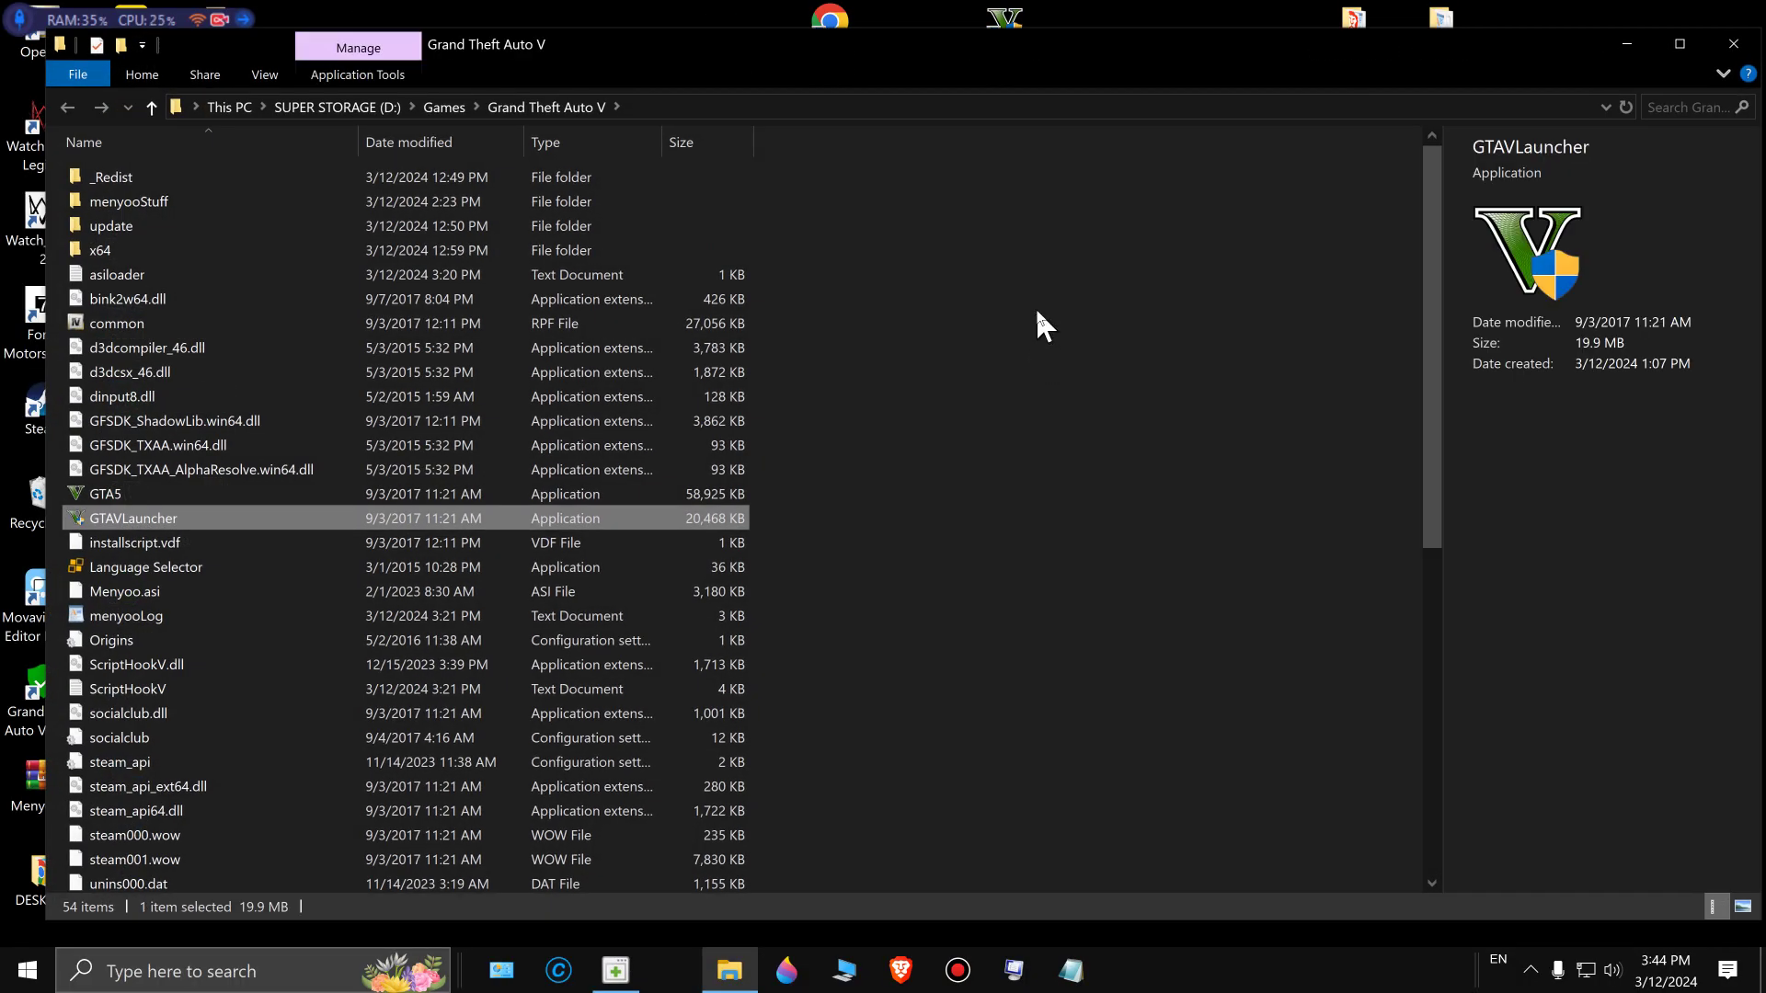
pyautogui.rightClick(1036, 310)
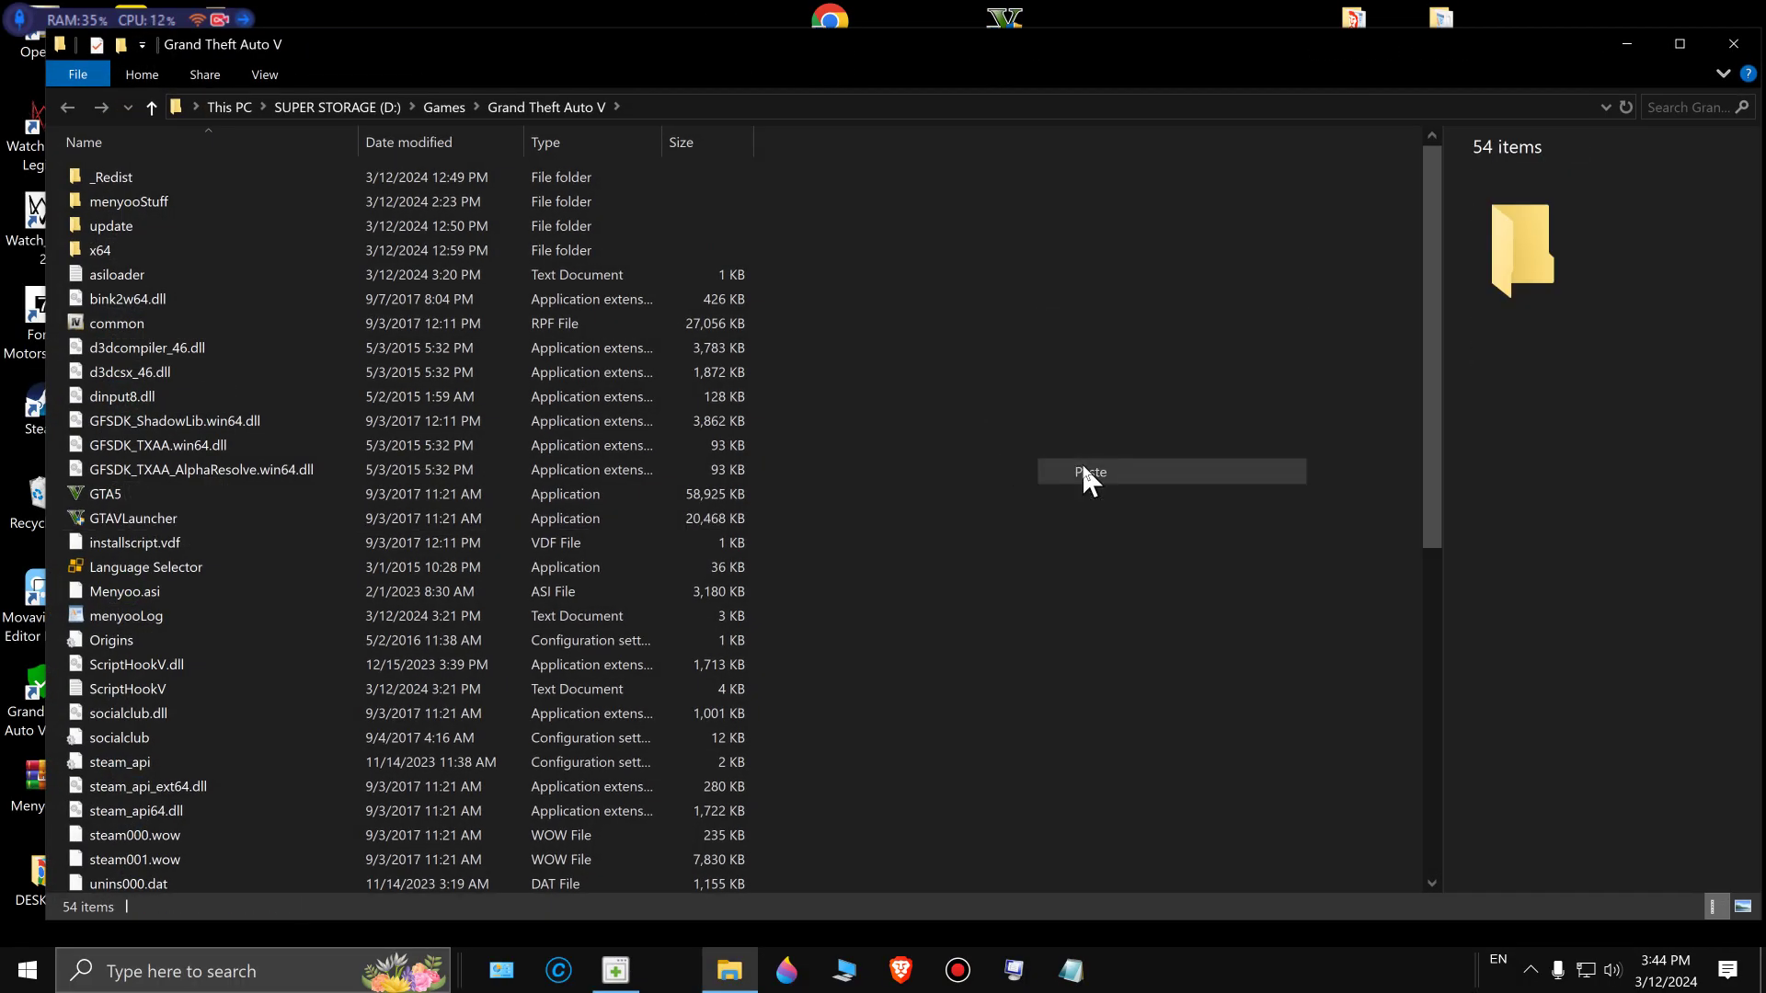
pyautogui.click(1086, 475)
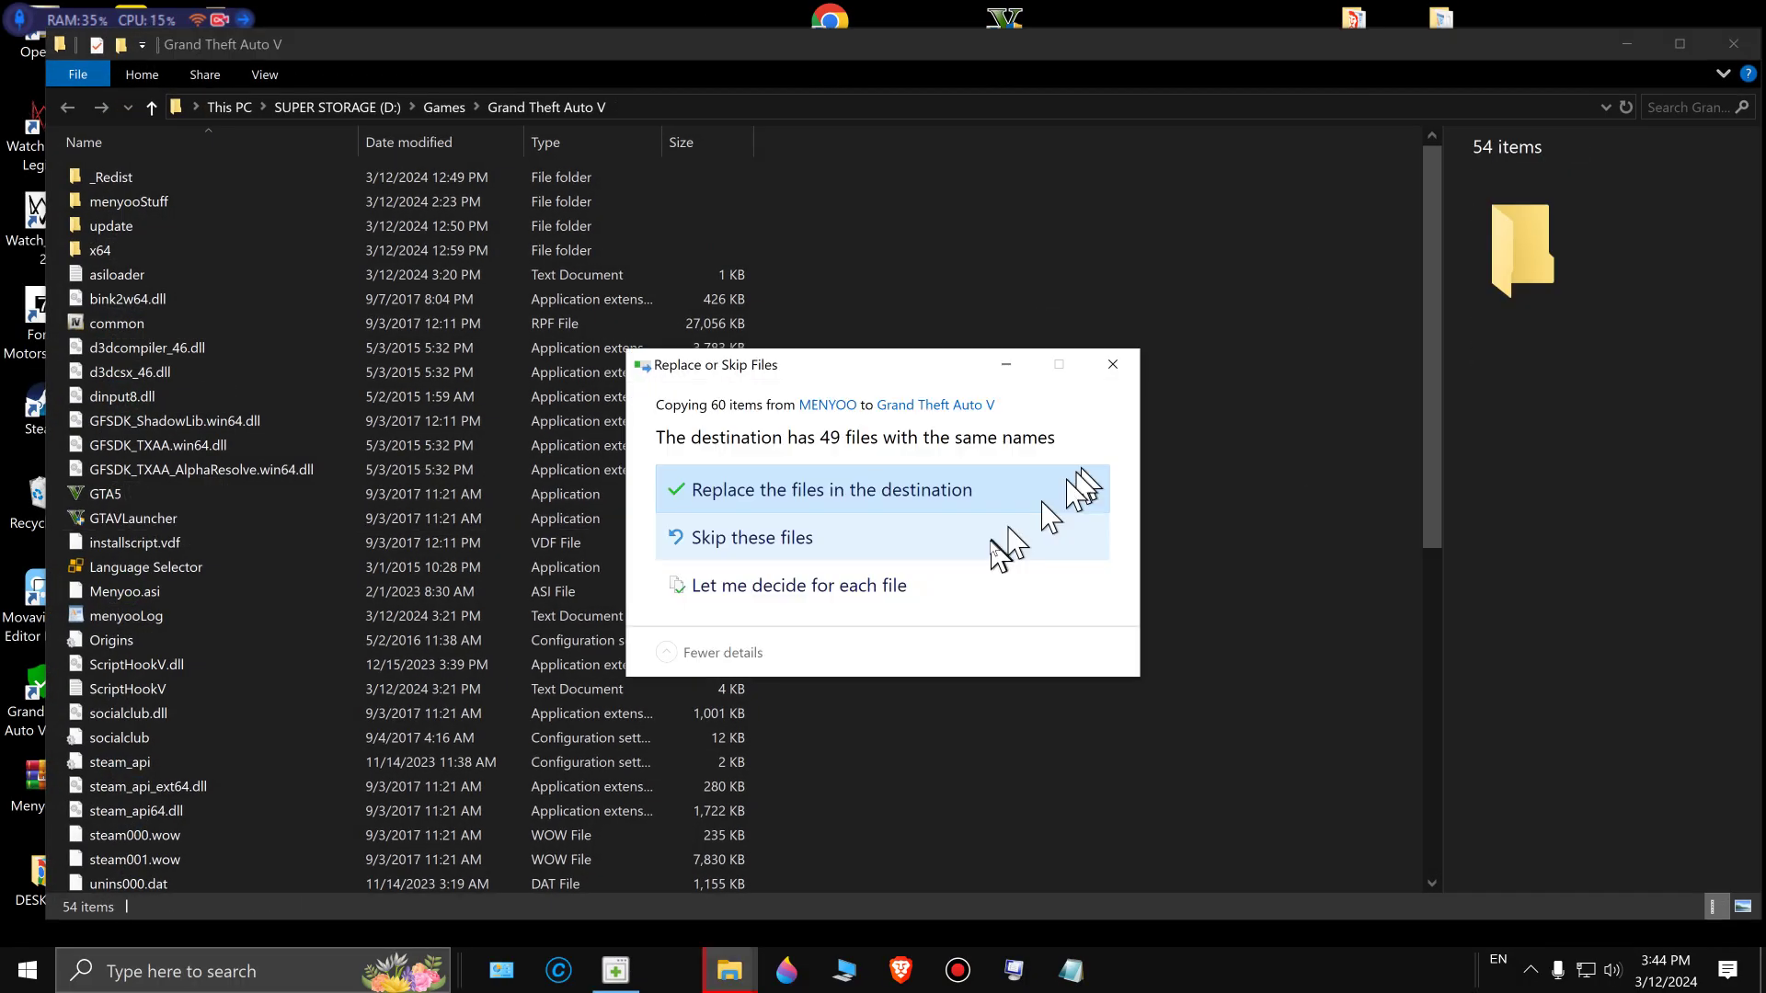
pyautogui.click(809, 493)
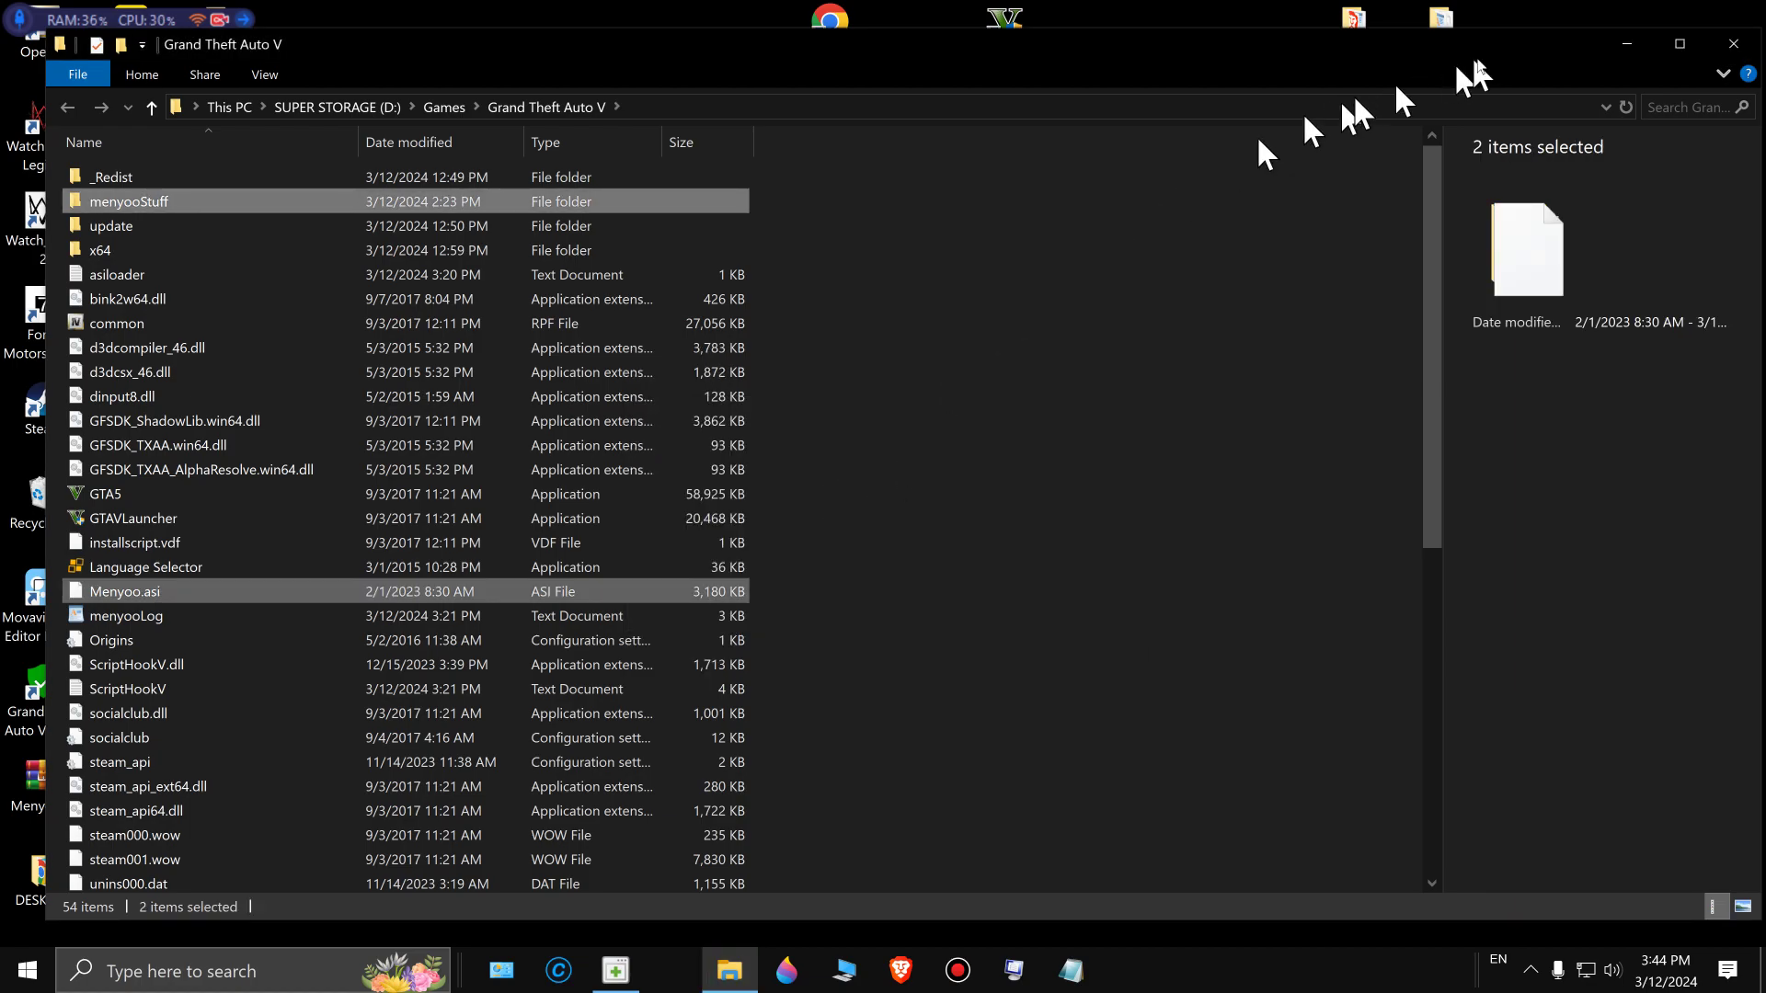
pyautogui.click(1733, 43)
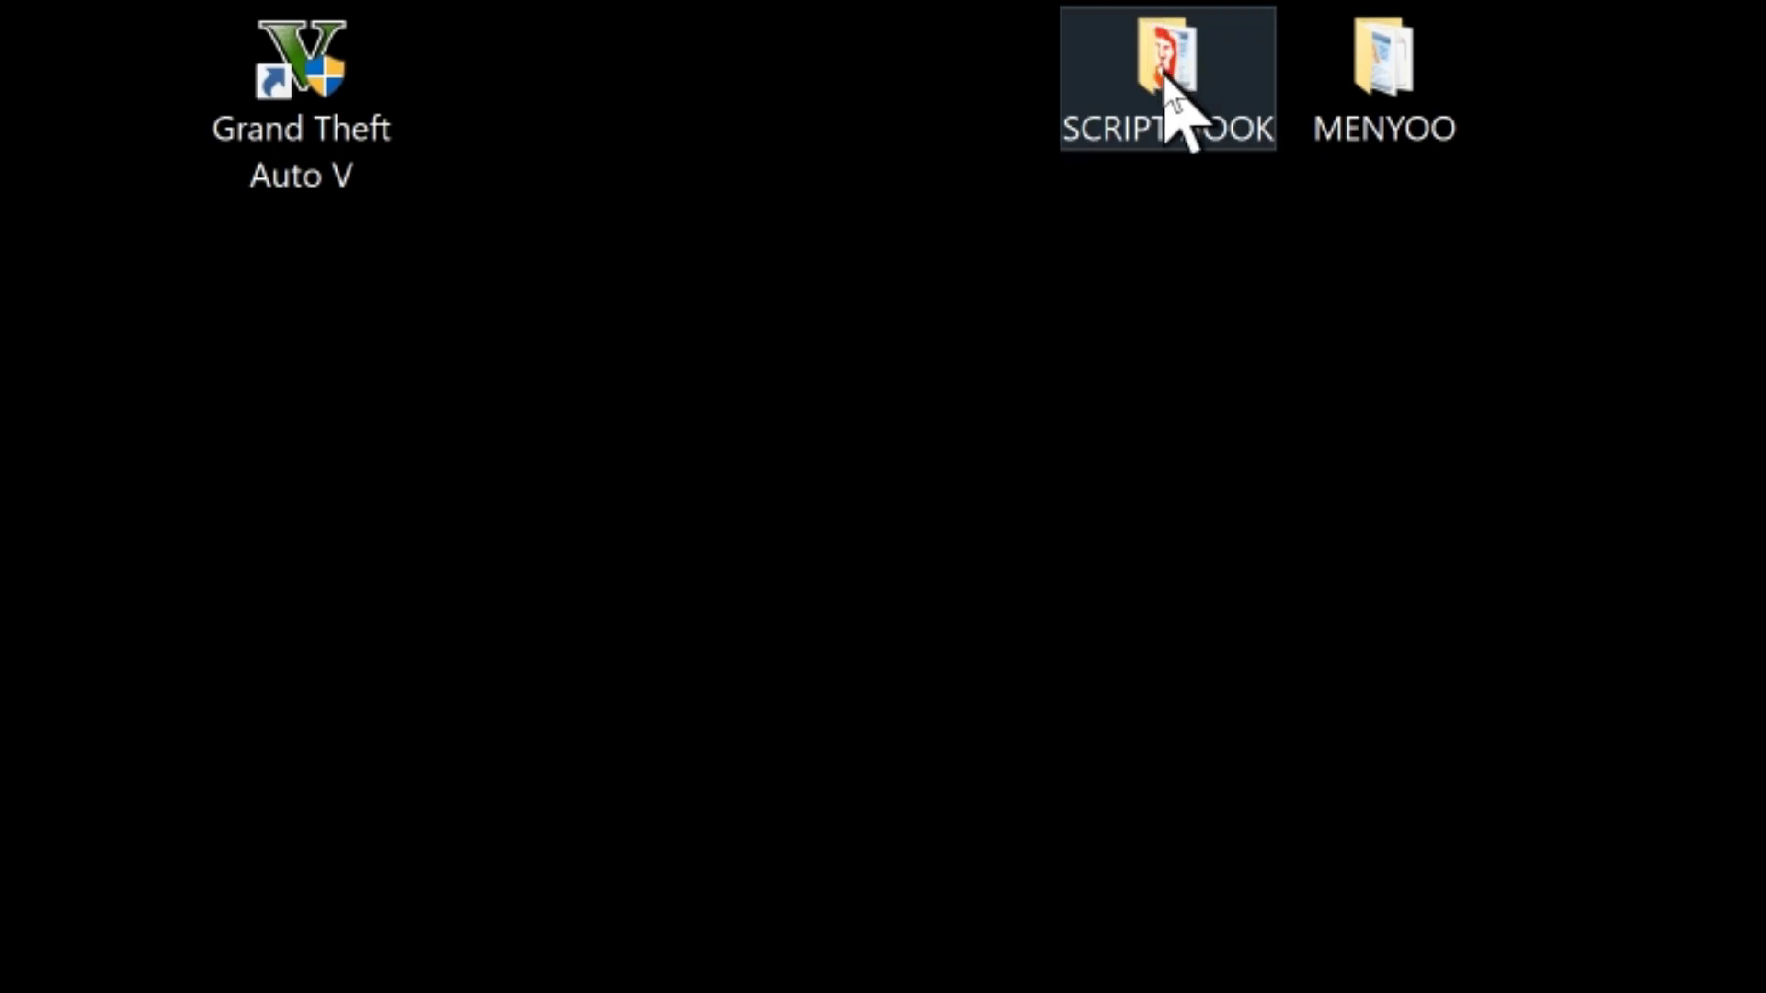
# Copy dinput8.dll and ScriptHookV.dll from the SCRIPT HOOK bin folder
pyautogui.doubleClick(1171, 101)
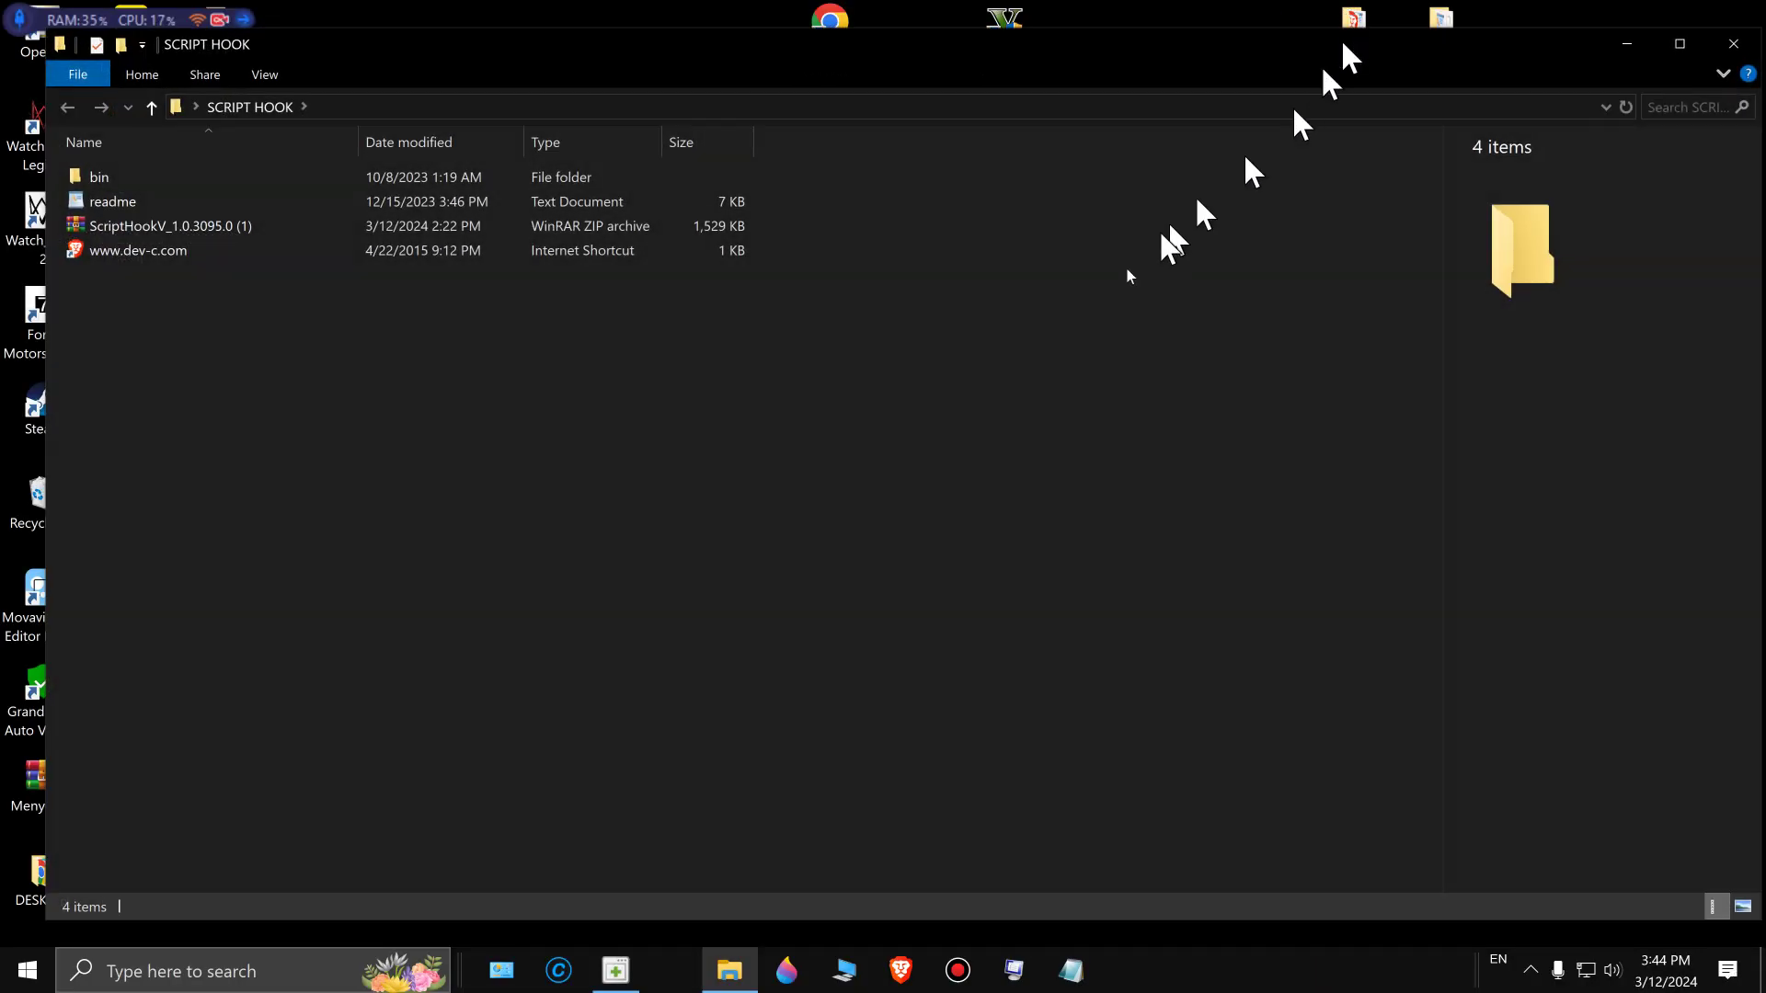
pyautogui.doubleClick(123, 179)
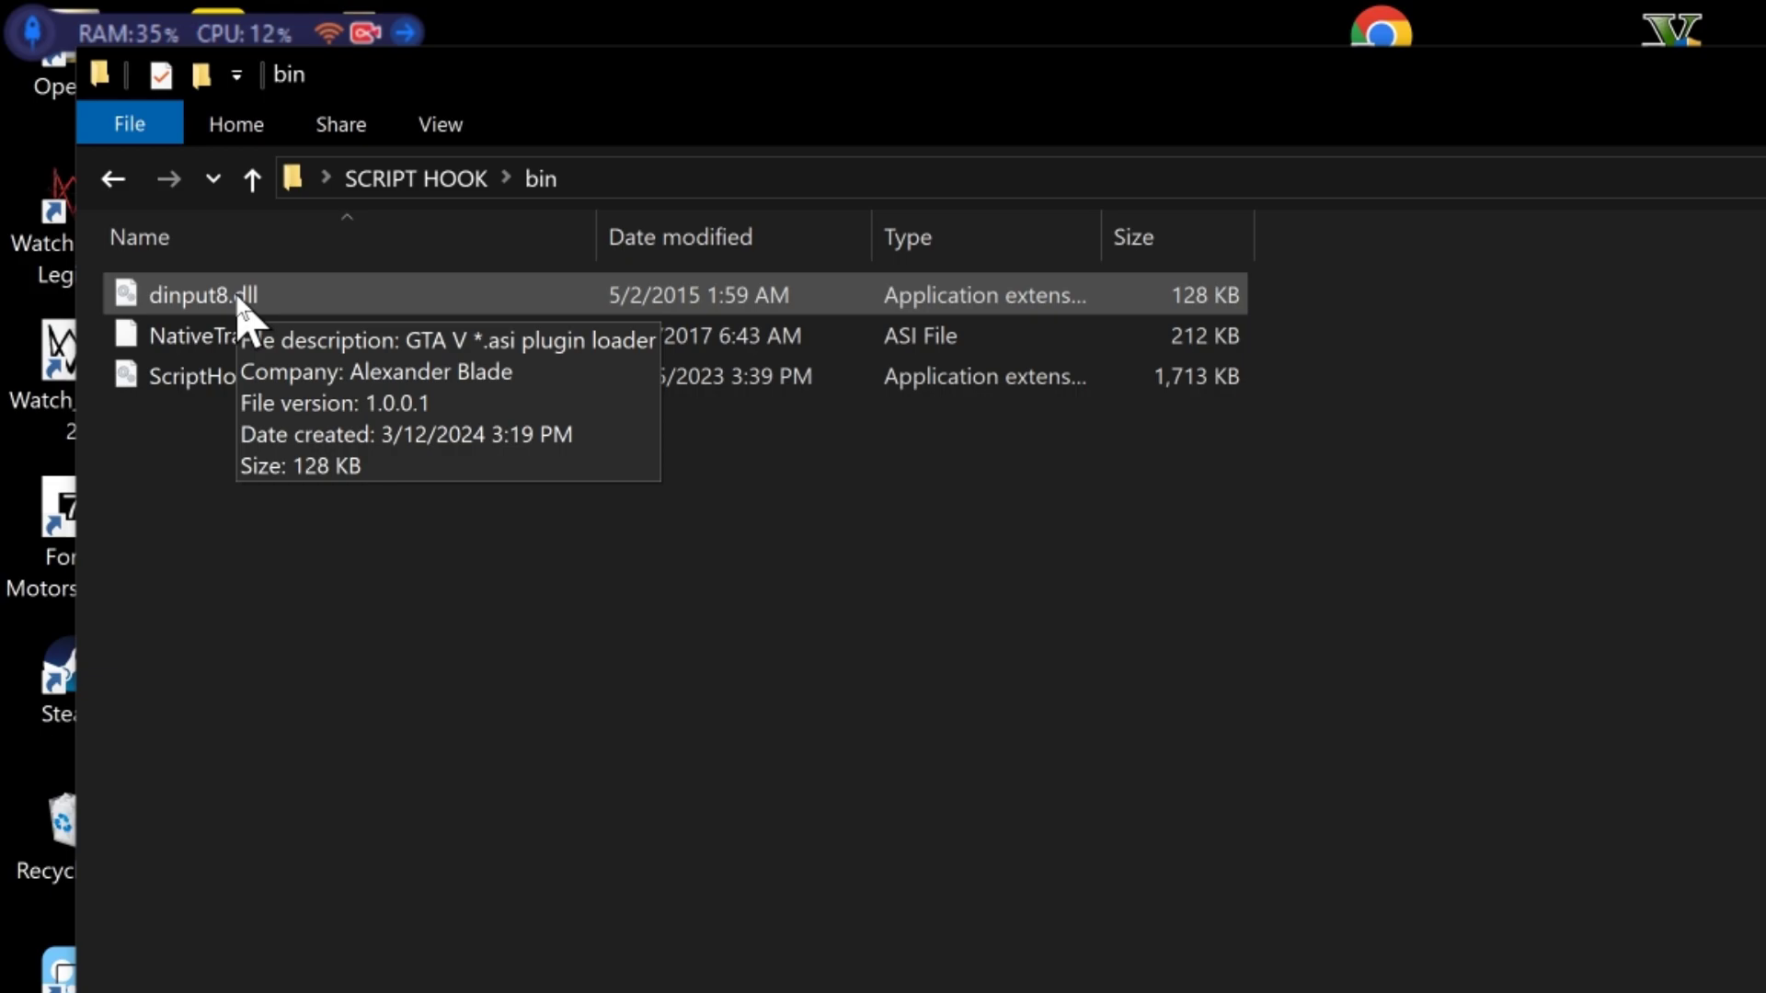
pyautogui.click(241, 303)
pyautogui.keyDown('ctrl'); pyautogui.click(232, 372); pyautogui.keyUp('ctrl')
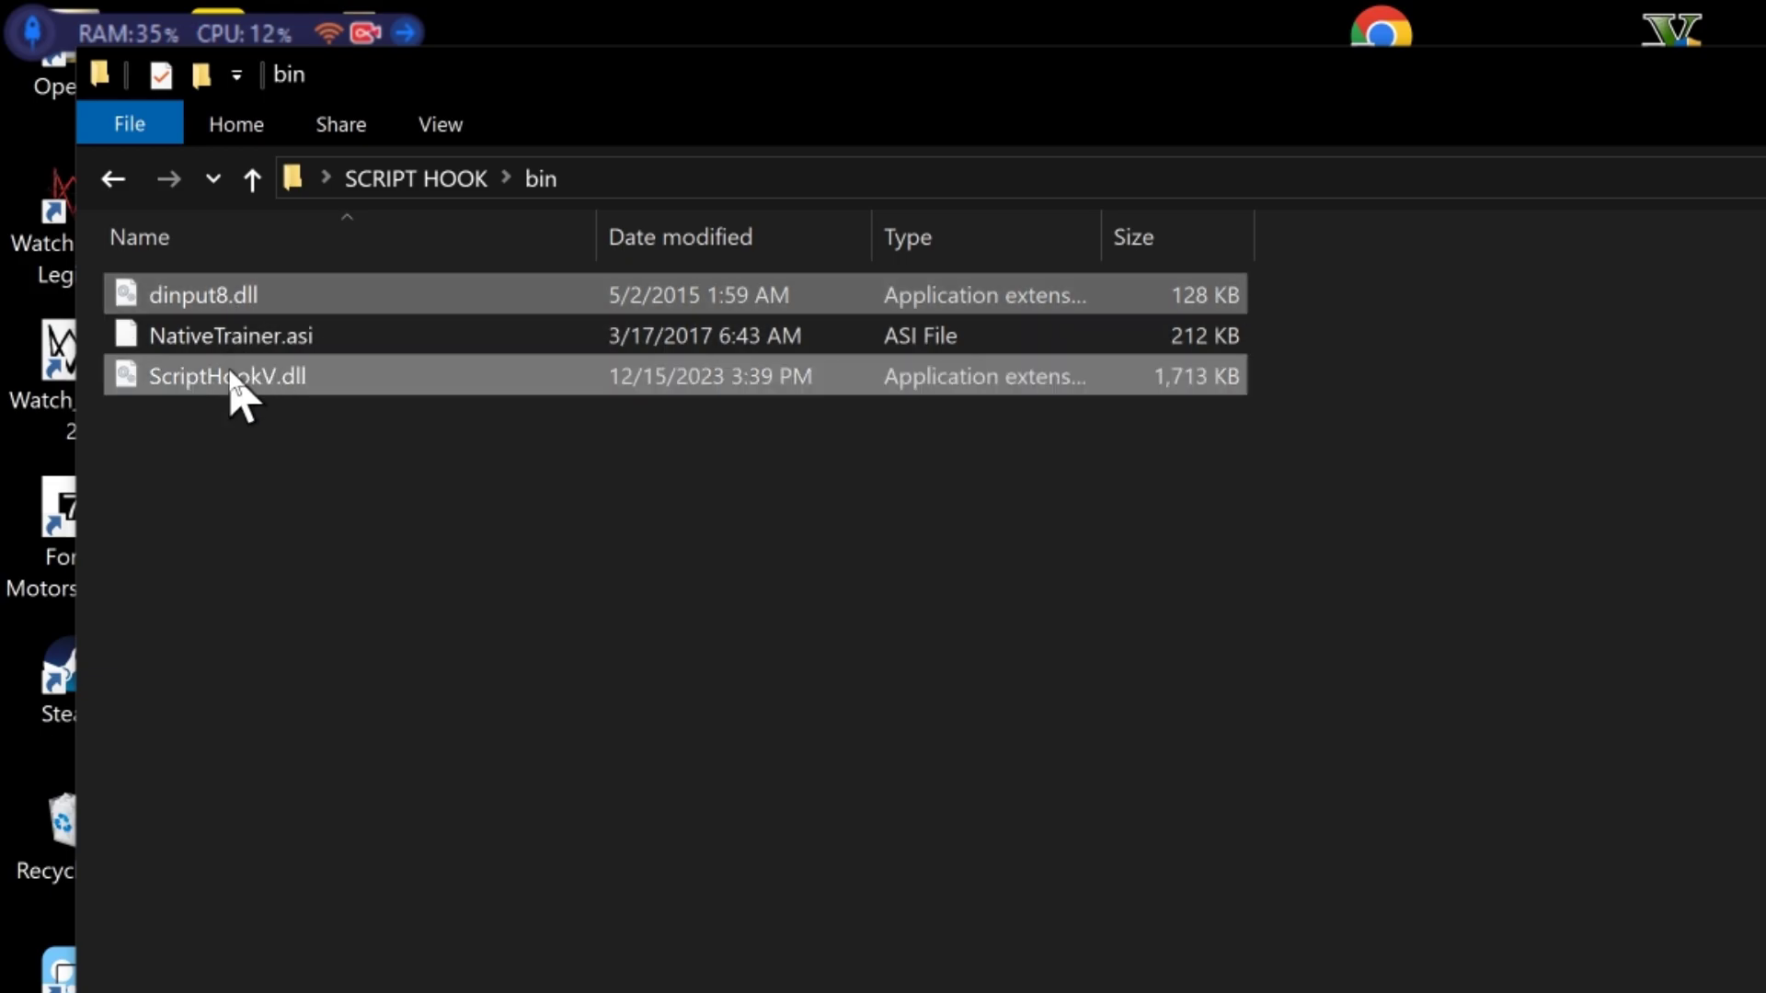
pyautogui.rightClick(312, 386)
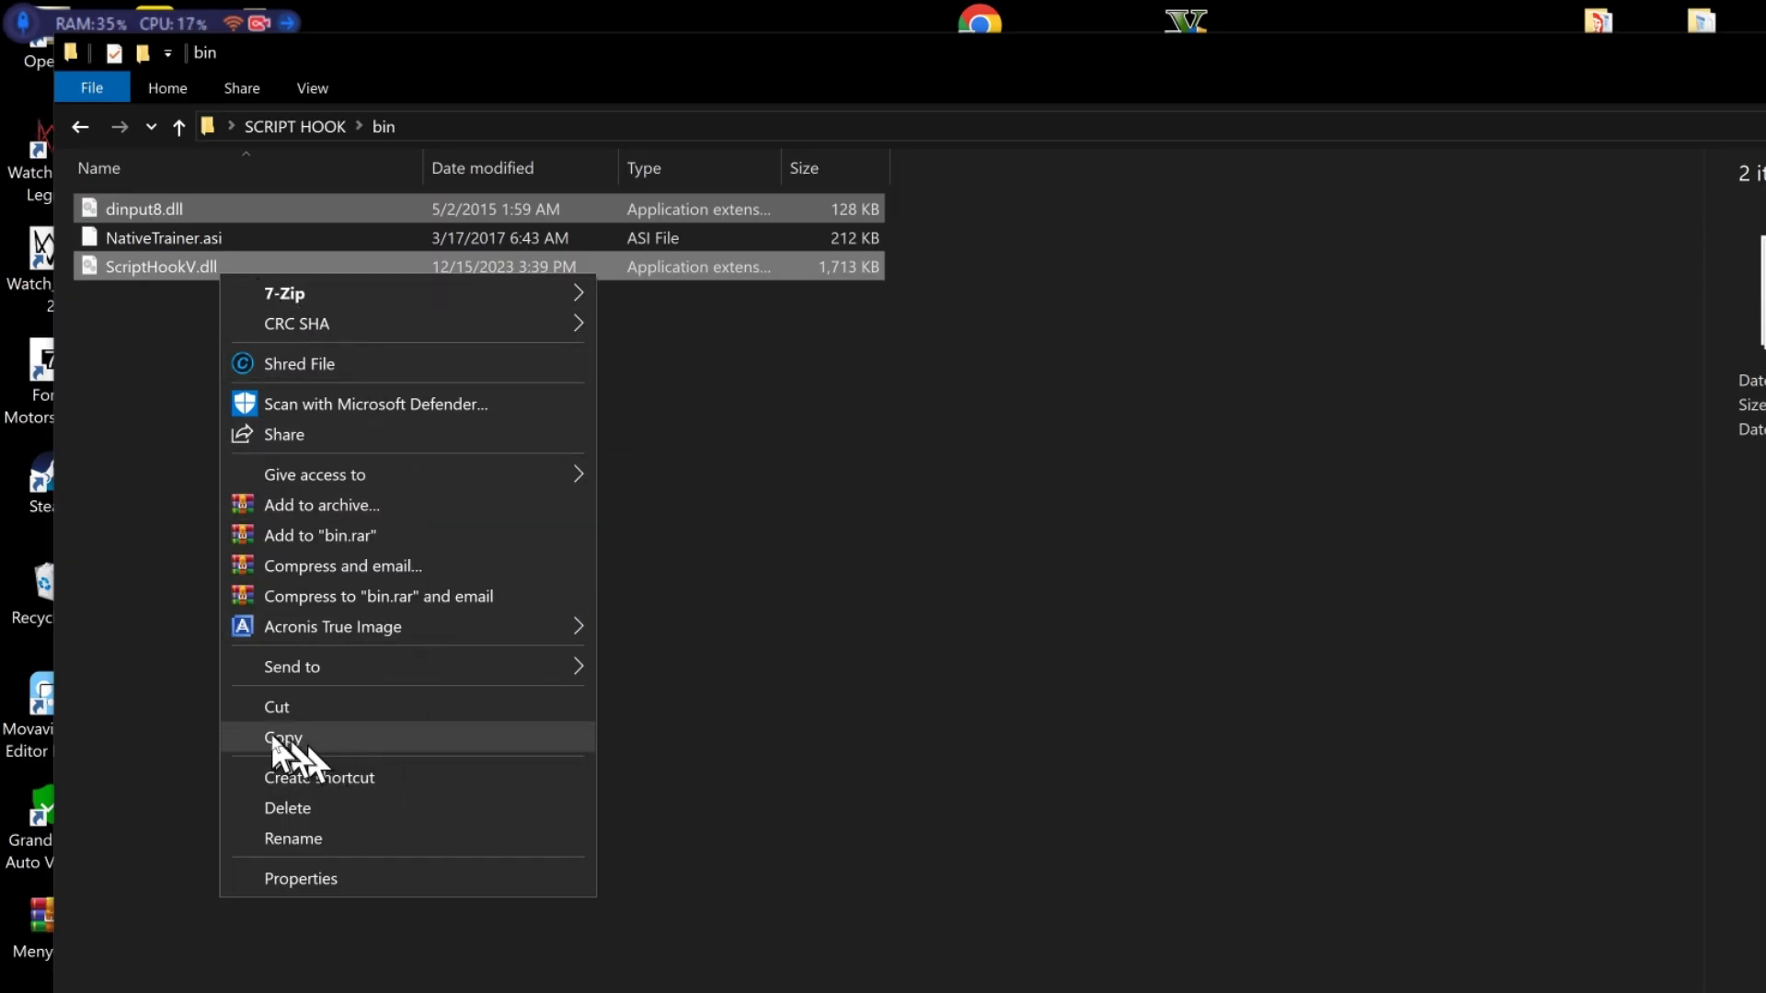
pyautogui.click(281, 737)
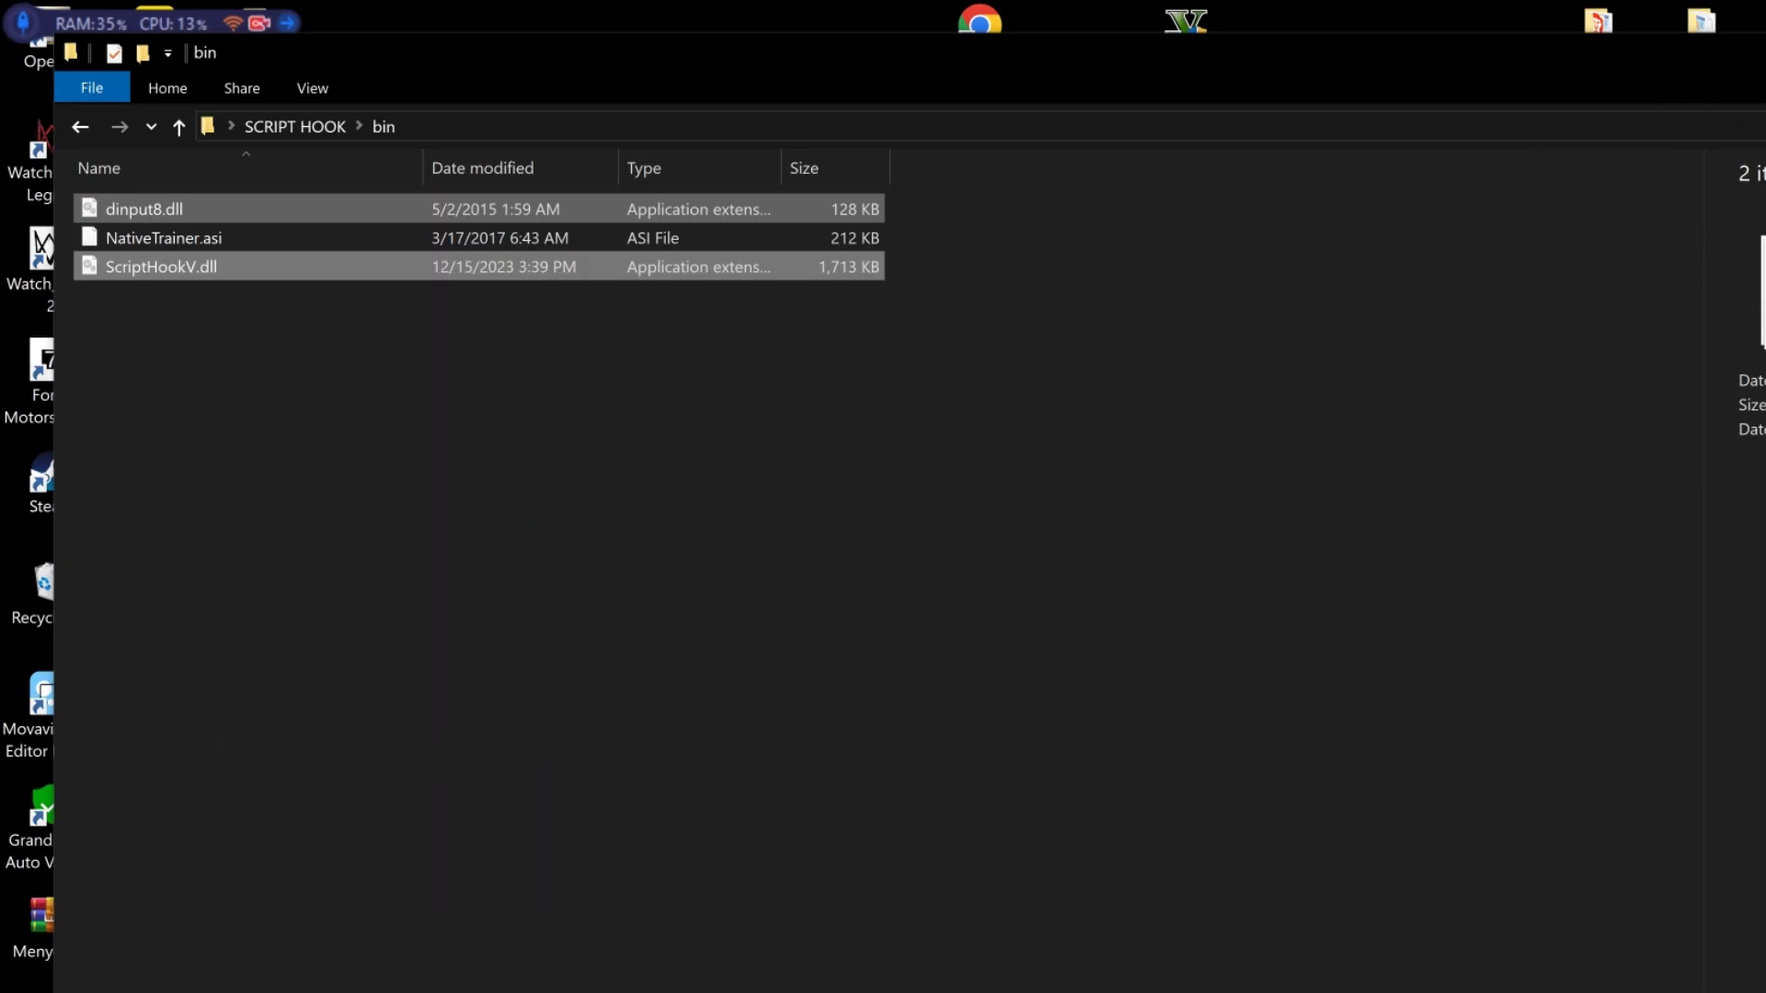
# Paste dinput8.dll and ScriptHookV.dll into the Grand Theft Auto V folder, overwriting the old copies
pyautogui.click(1725, 48)
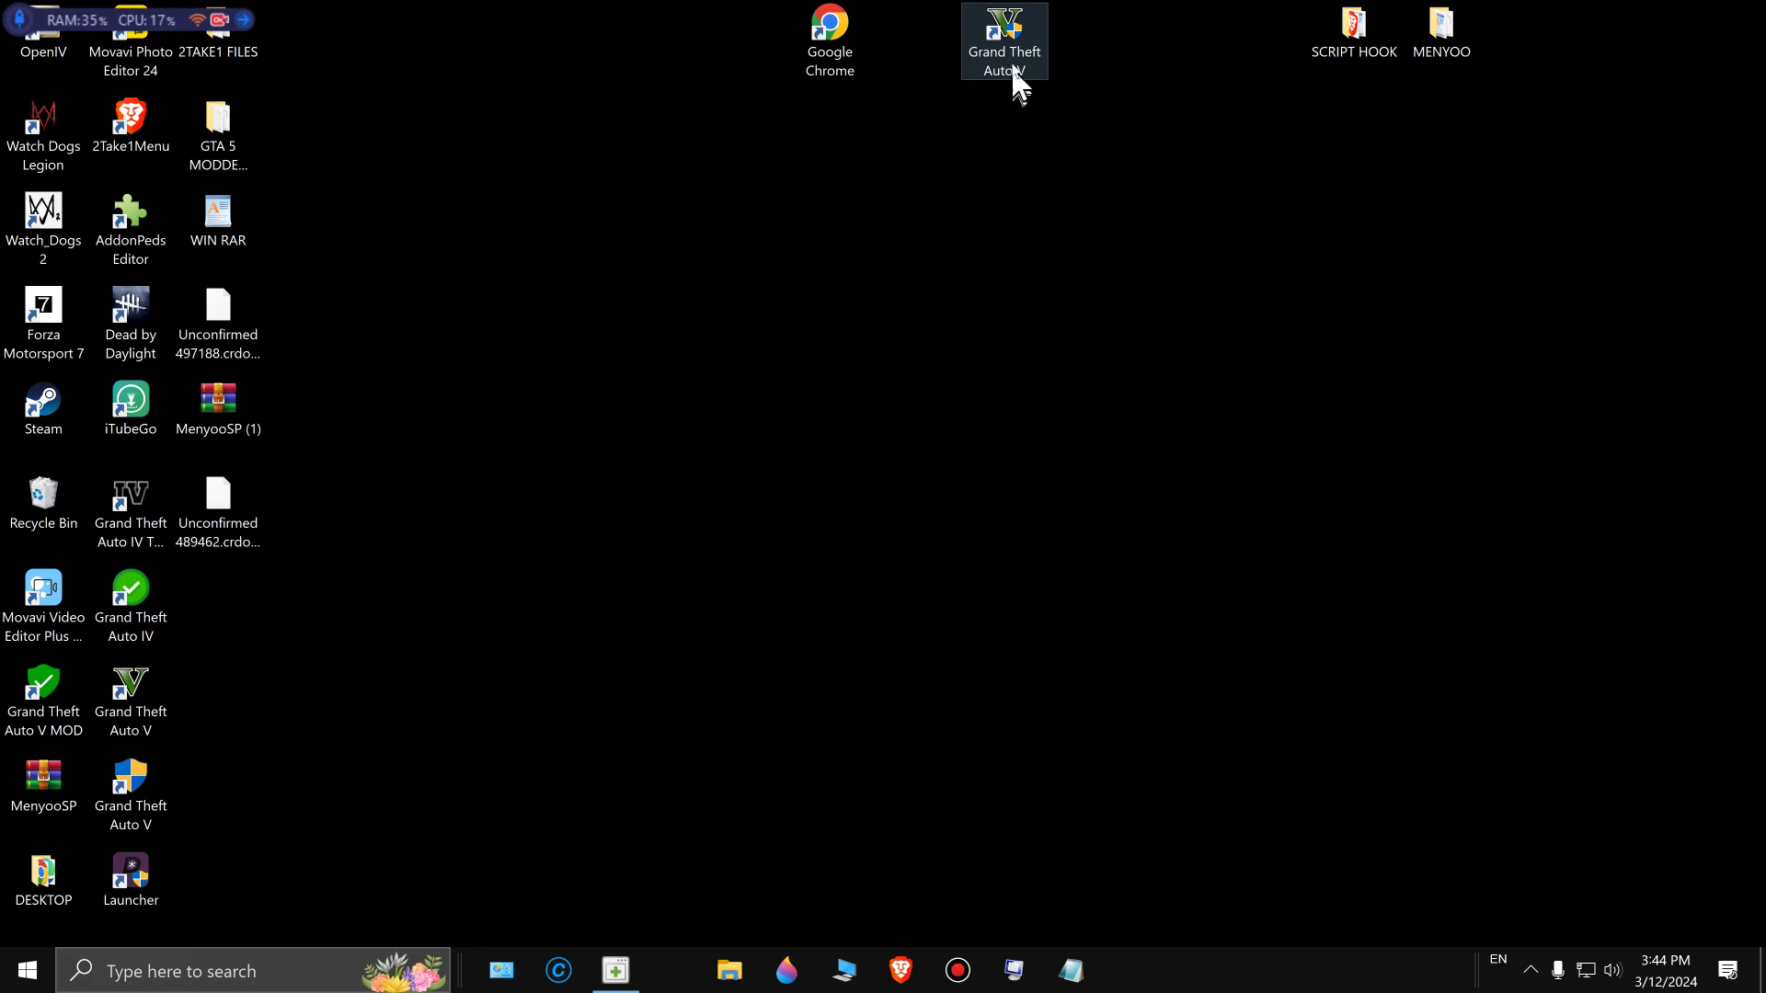
pyautogui.rightClick(1006, 48)
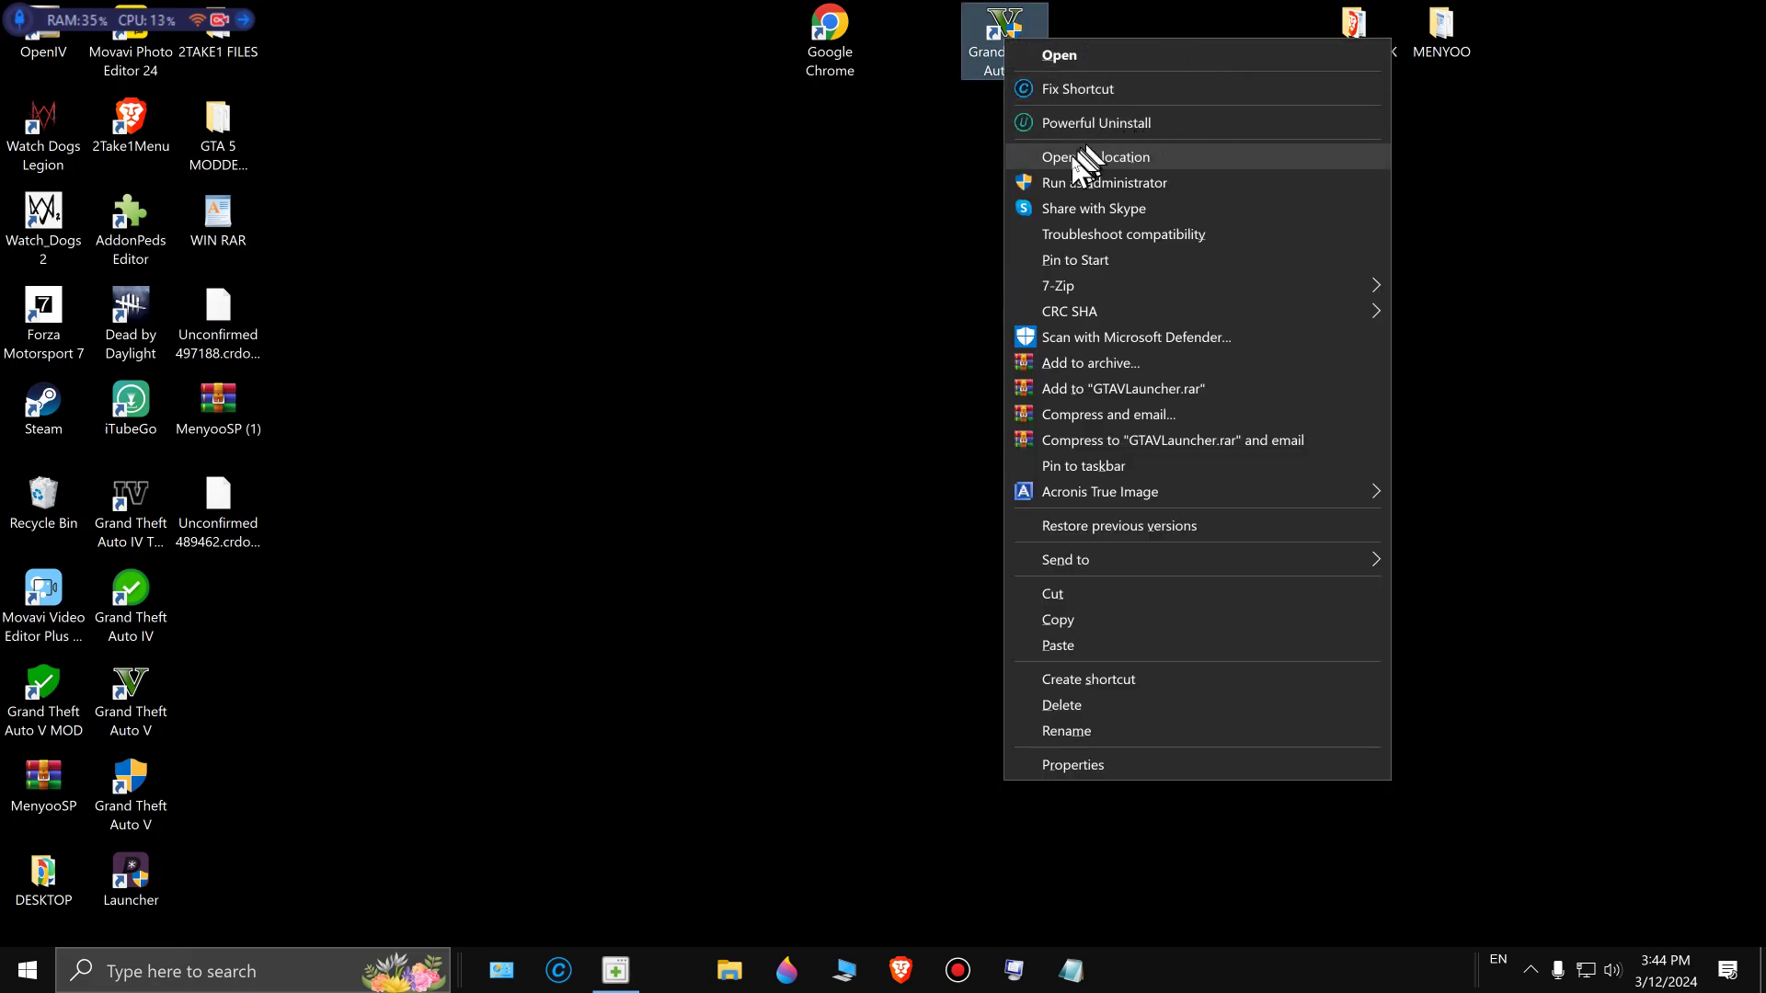
pyautogui.click(1119, 155)
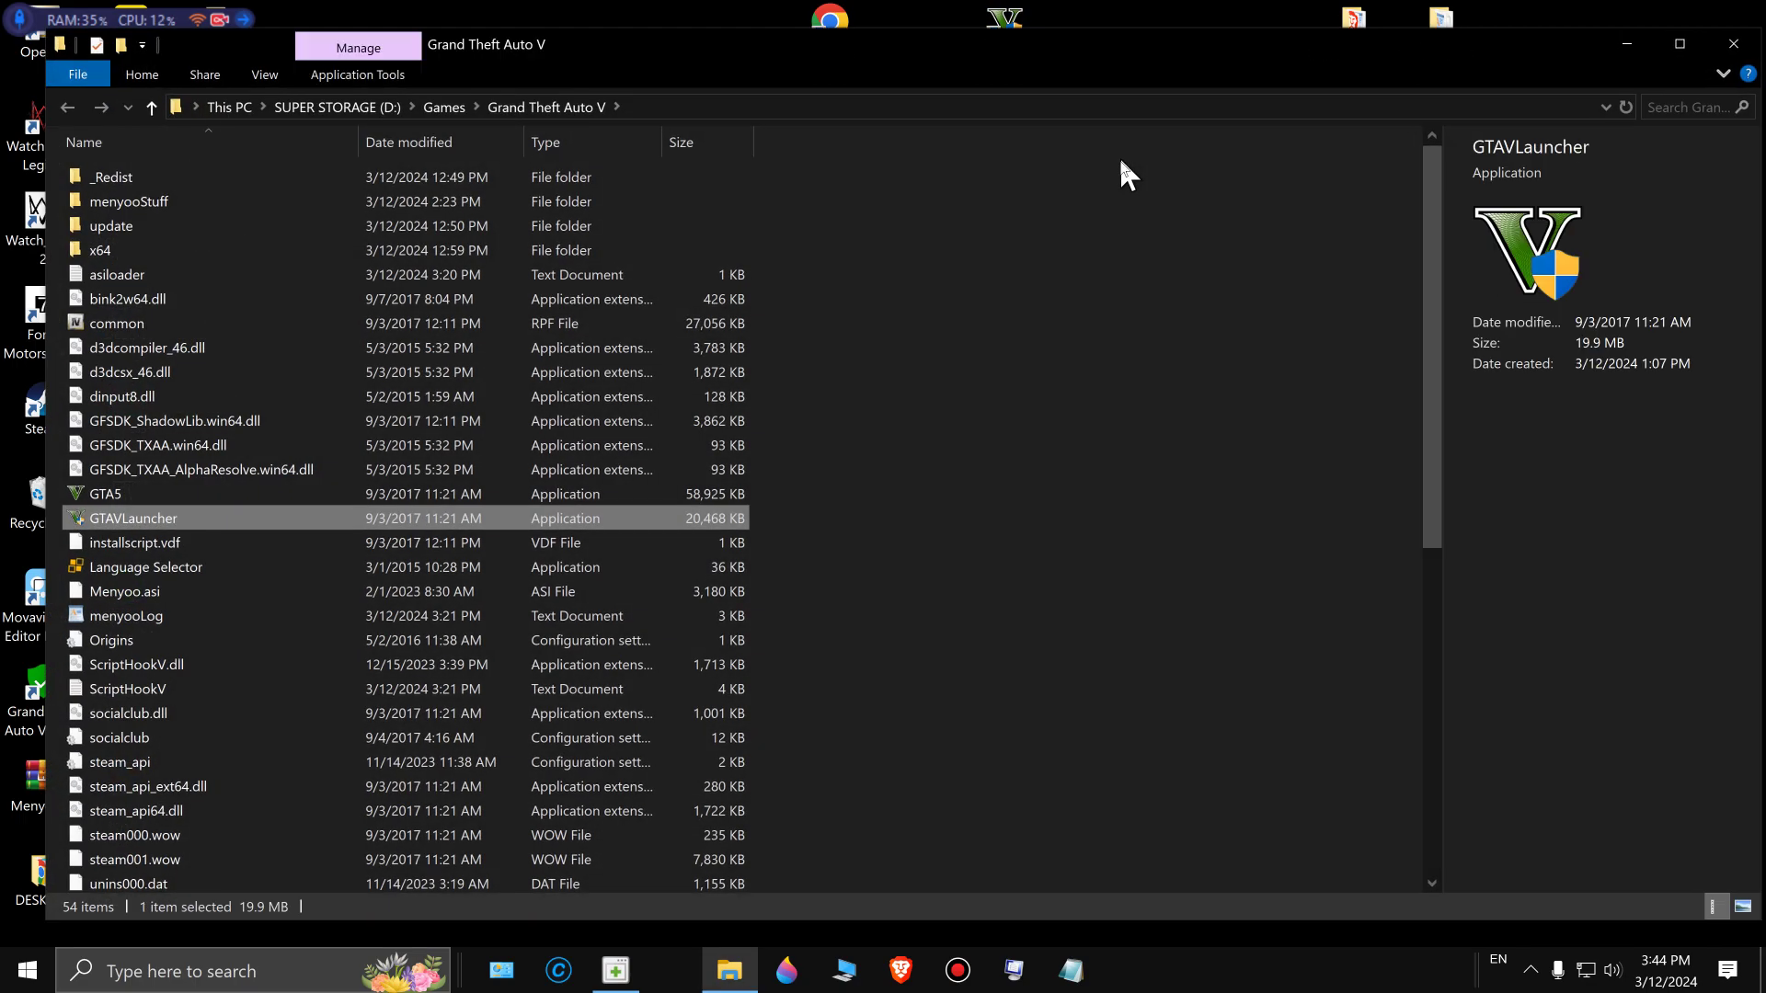
pyautogui.rightClick(995, 296)
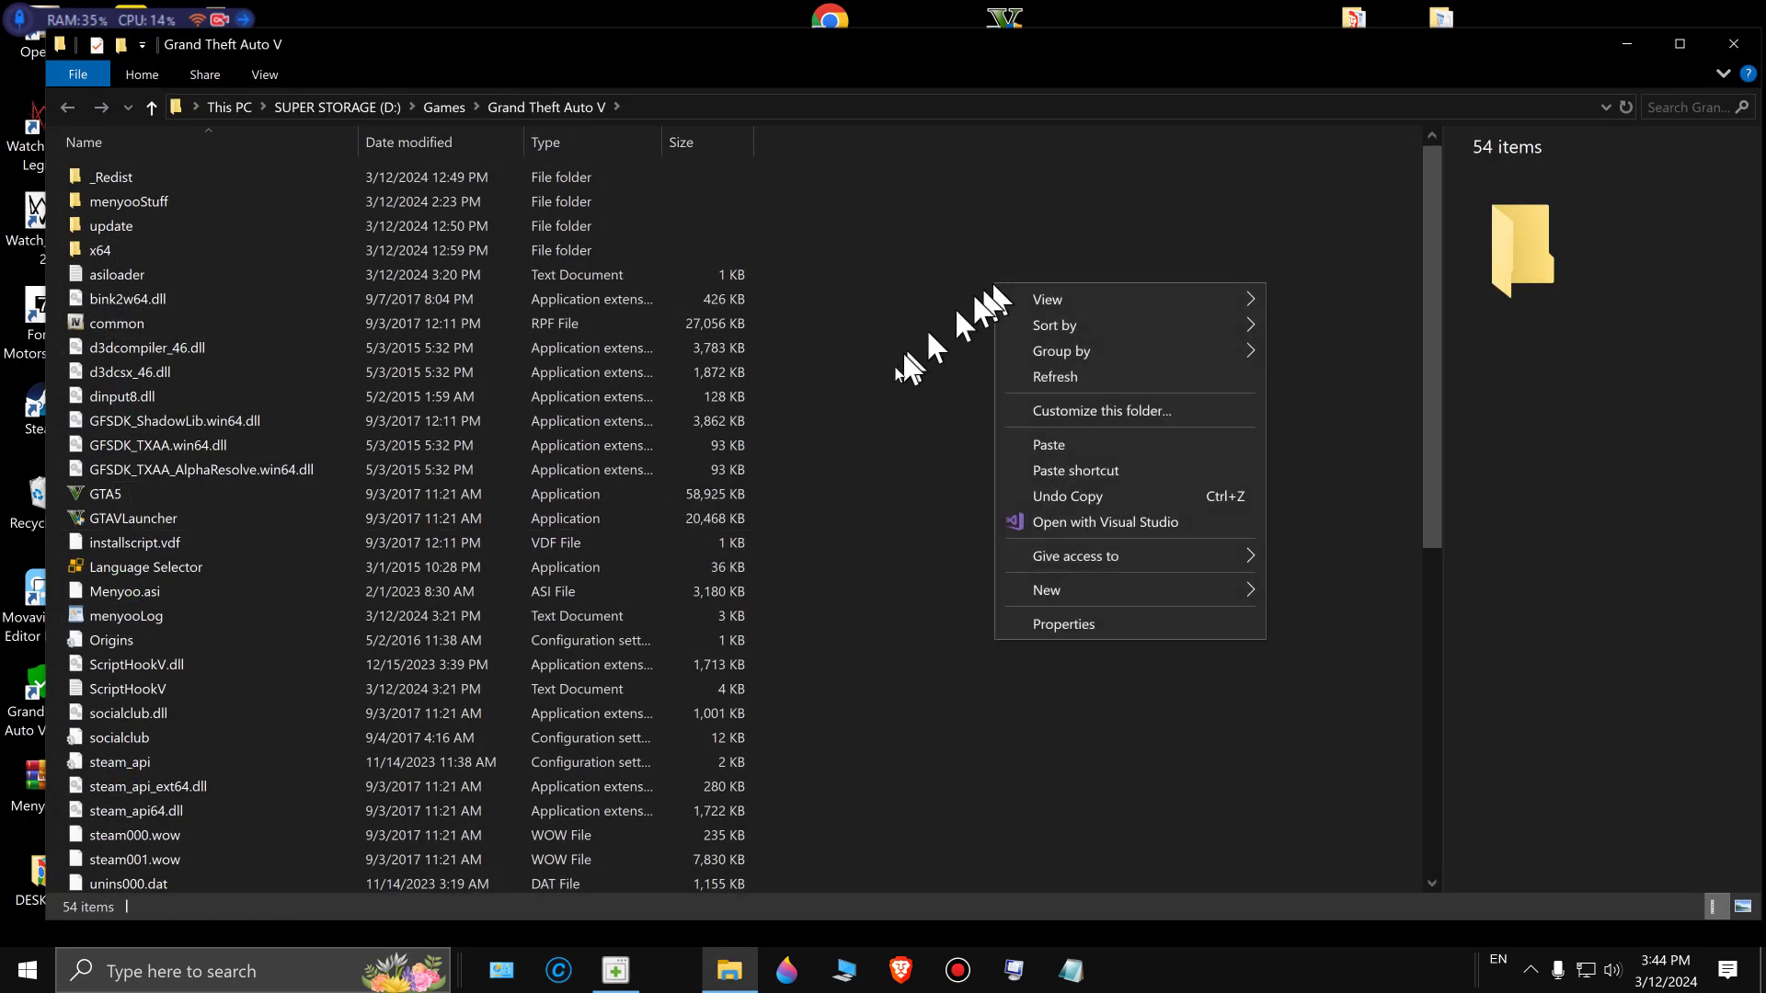
pyautogui.click(1046, 445)
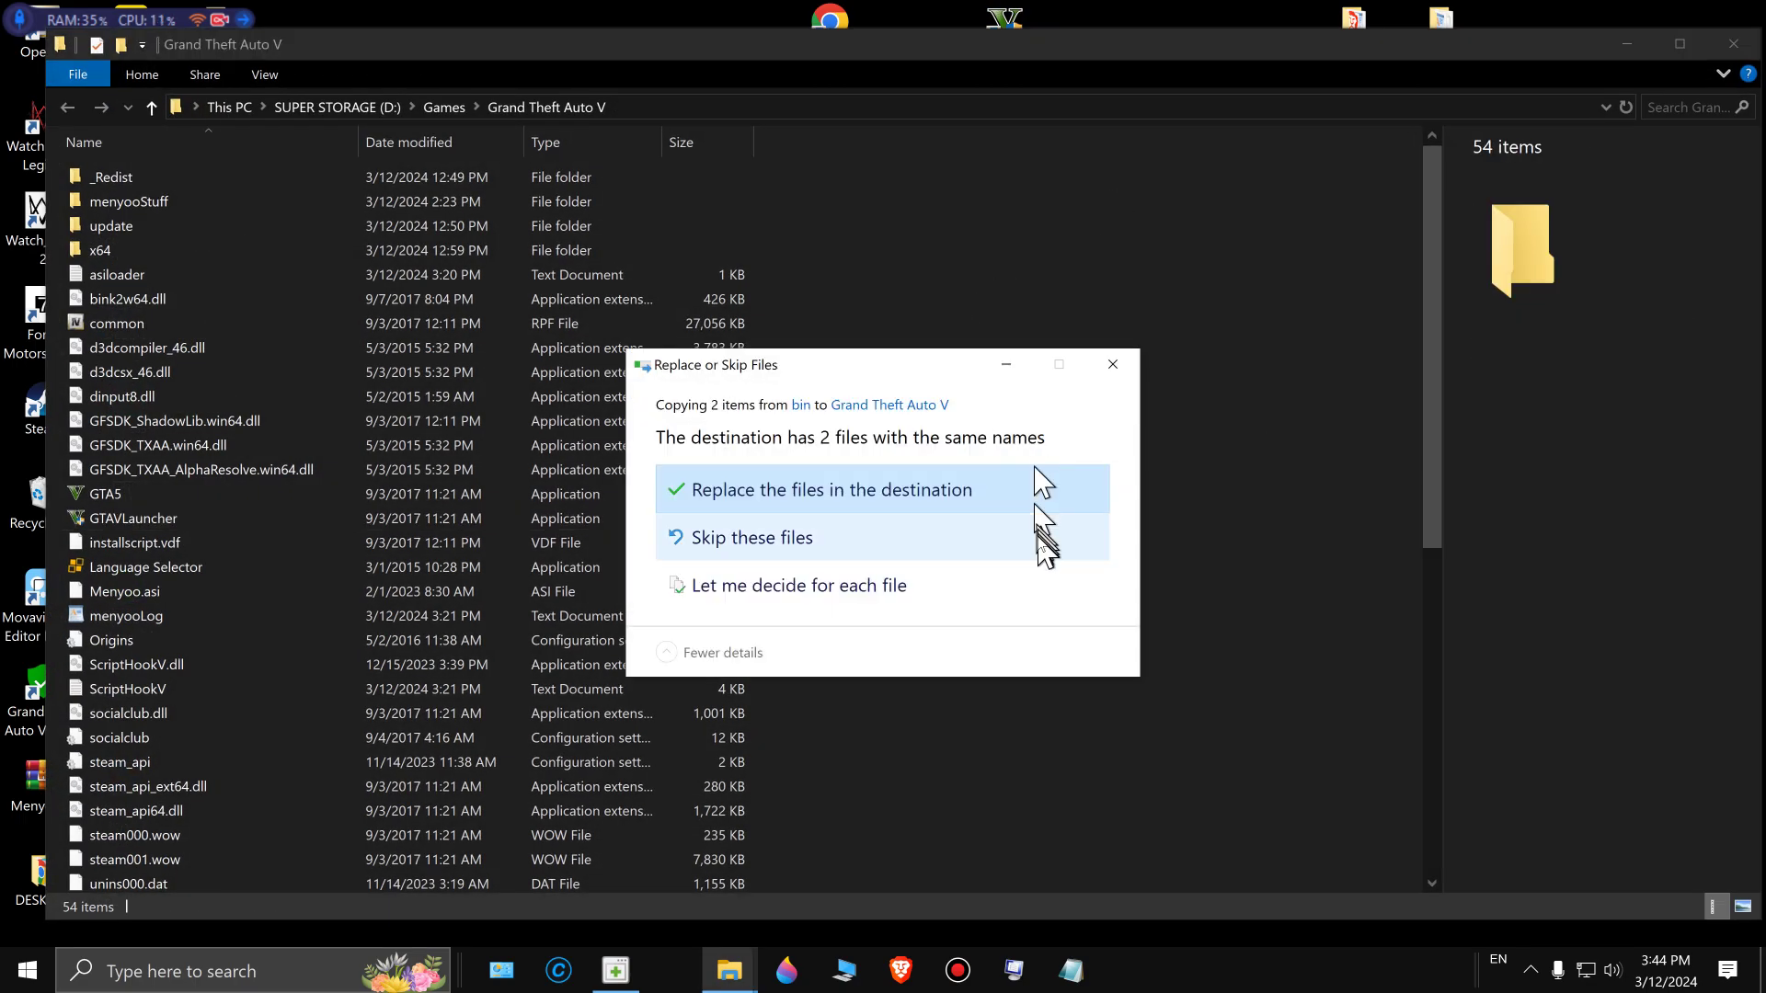
pyautogui.click(842, 493)
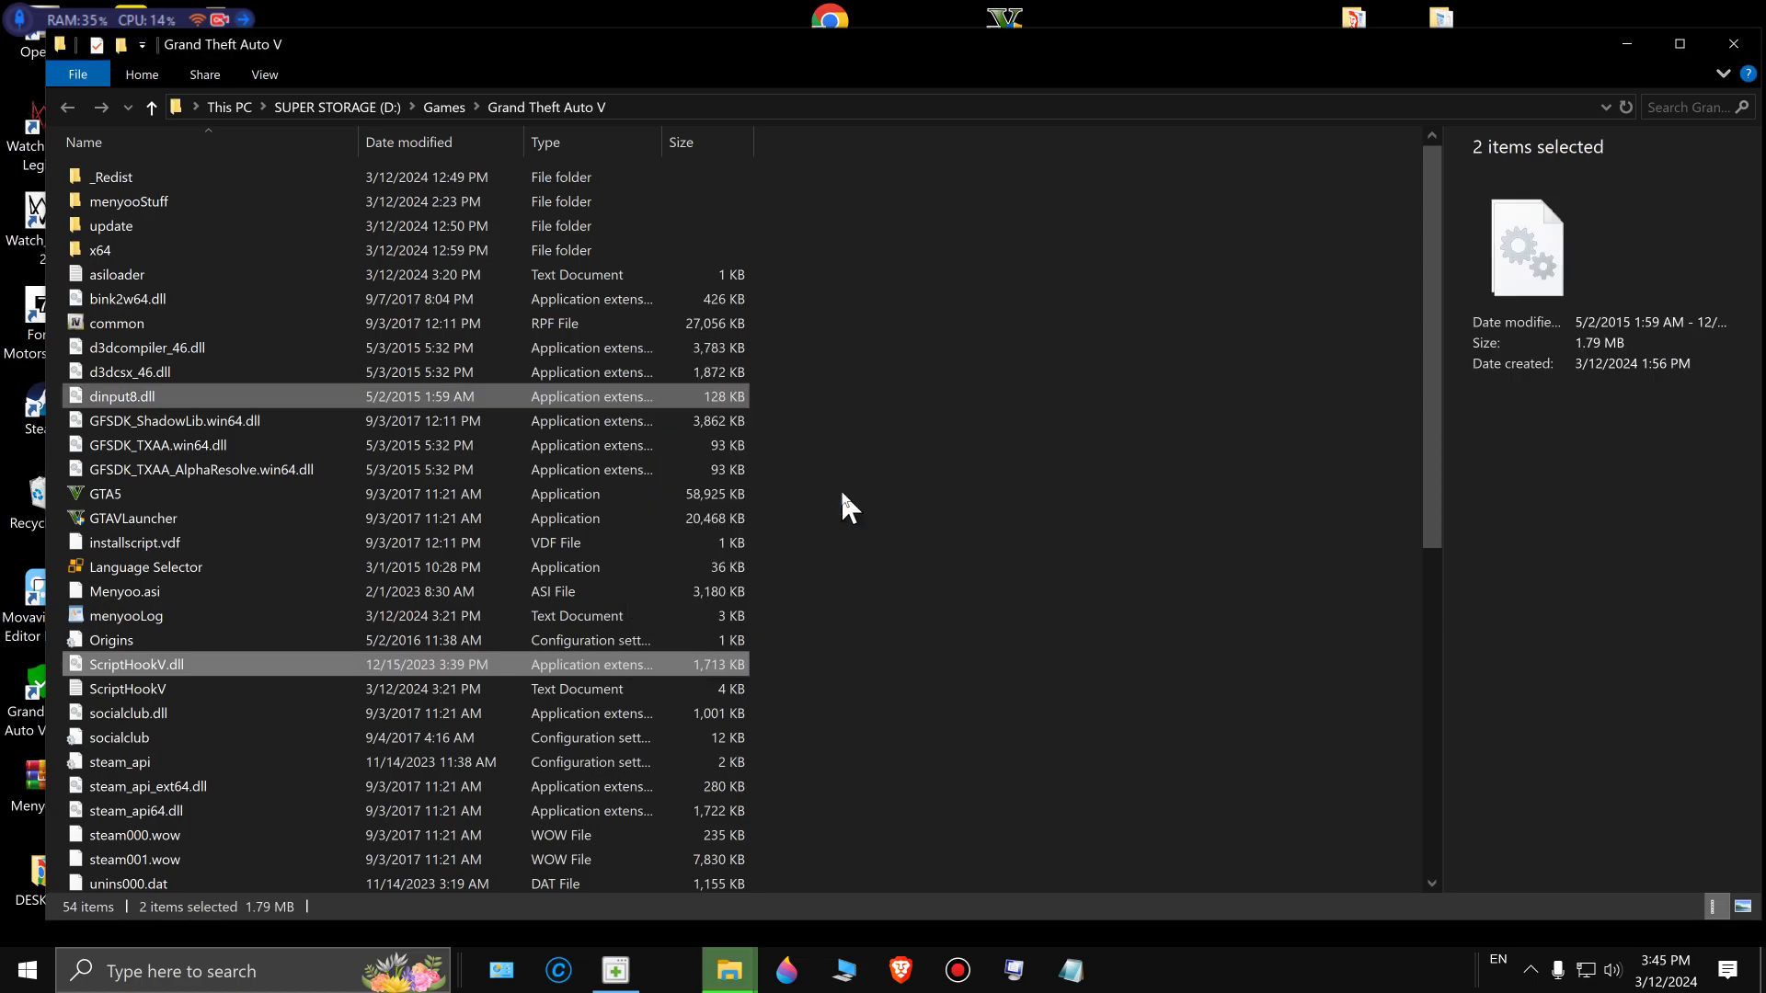
pyautogui.click(1734, 46)
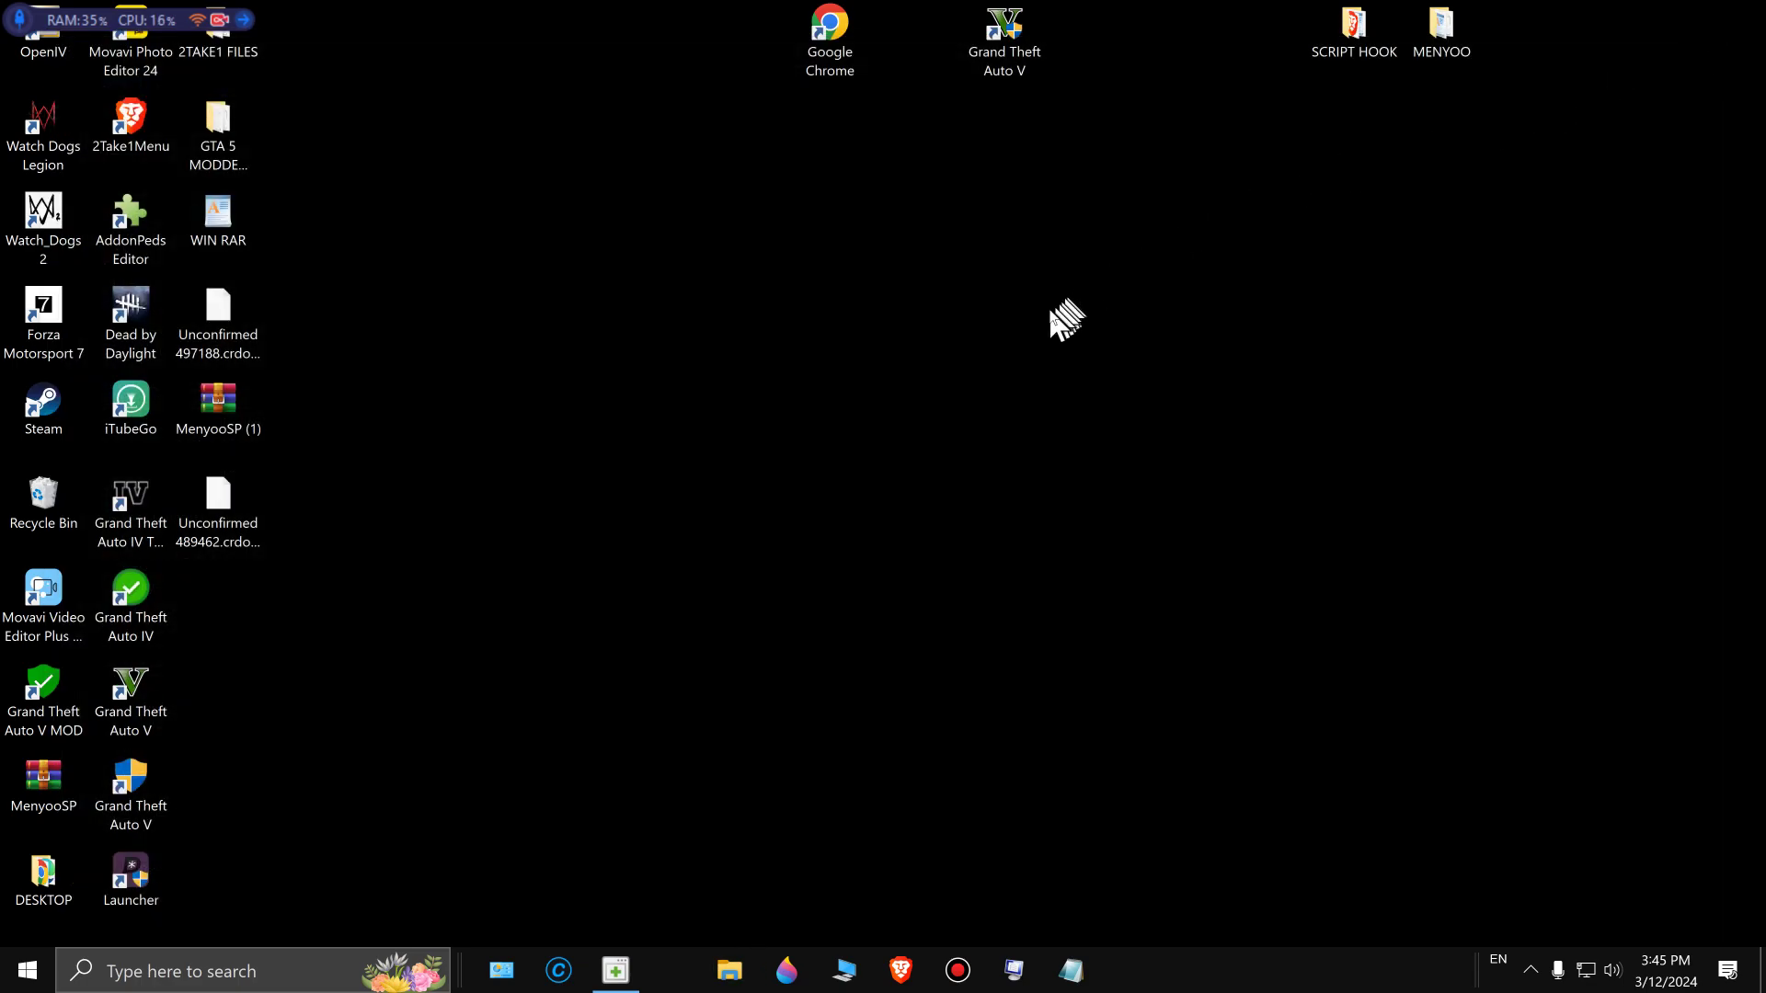